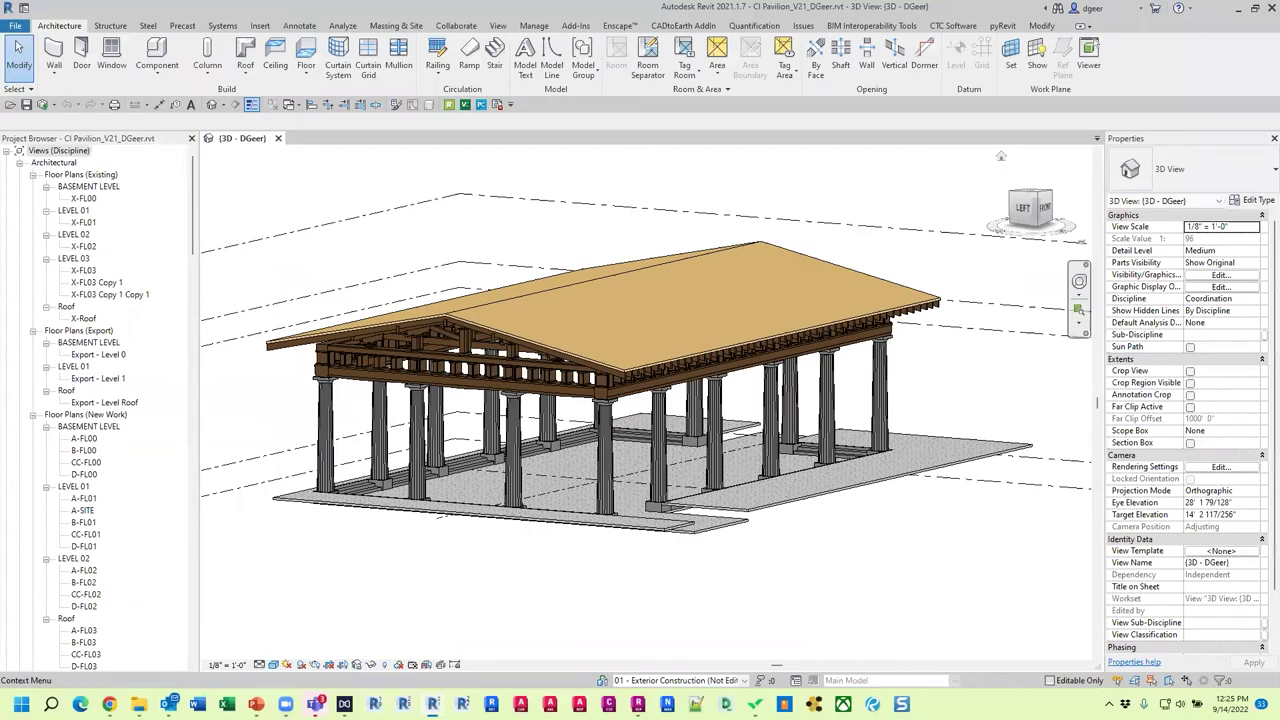
Step: Examine the pavilion's tapered columns, their bases and the concrete slabs up close from several angles
{"action": "scroll", "coordinate": [652, 500], "scroll_direction": "up", "scroll_amount": 4}
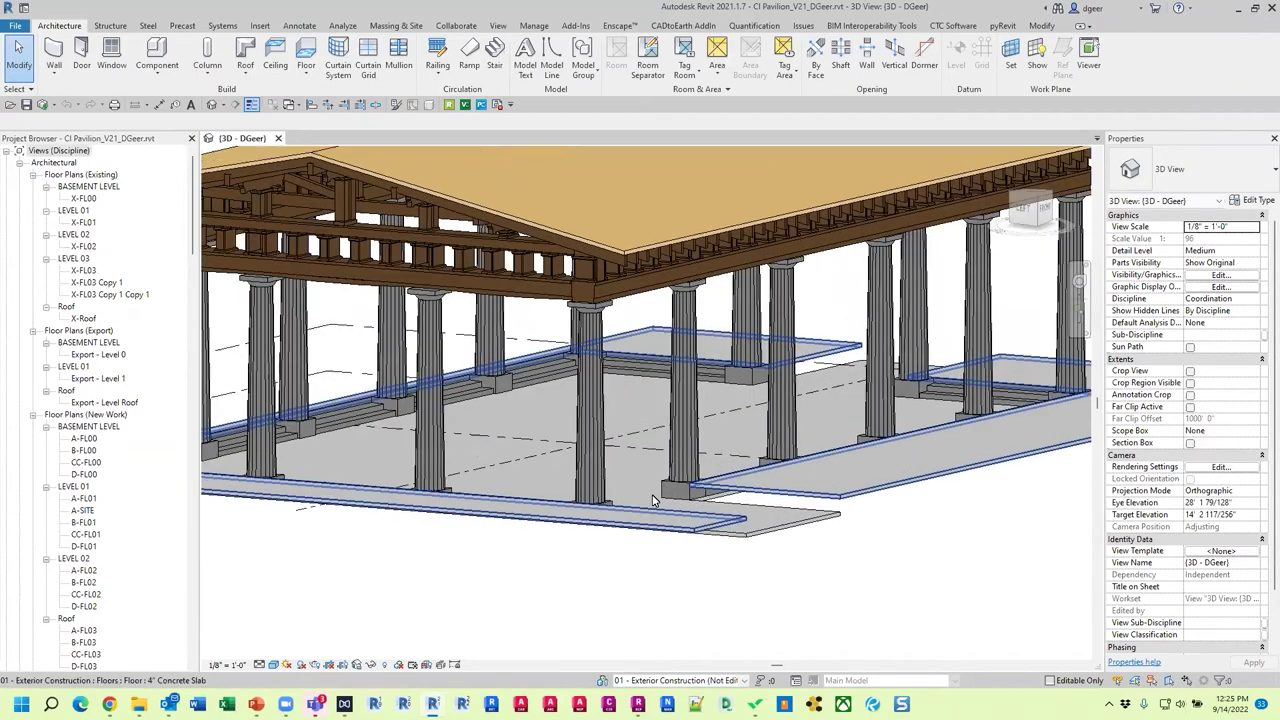
{"action": "scroll", "coordinate": [652, 500], "scroll_direction": "up", "scroll_amount": 3}
{"action": "left_click", "coordinate": [700, 480]}
{"action": "middle_click_drag", "start_coordinate": [700, 490], "coordinate": [820, 505], "text": "shift"}
{"action": "left_click", "coordinate": [812, 508]}
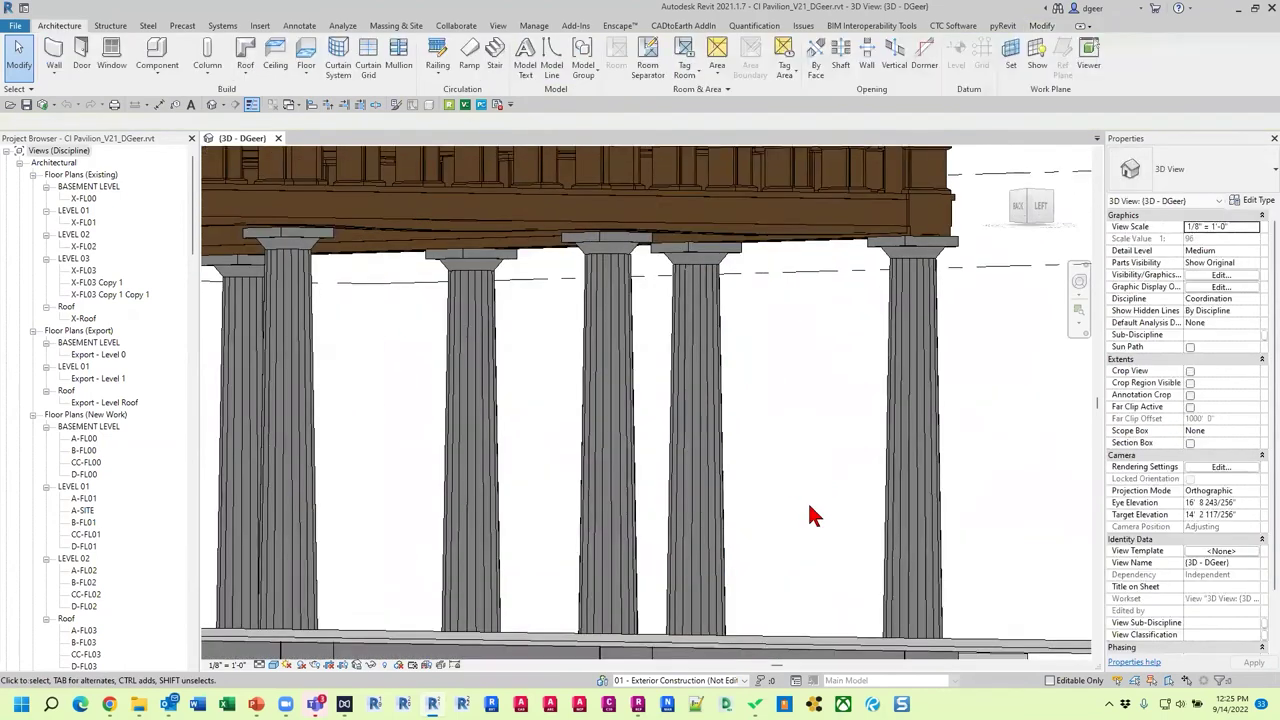
{"action": "scroll", "coordinate": [812, 515], "scroll_direction": "up", "scroll_amount": 2}
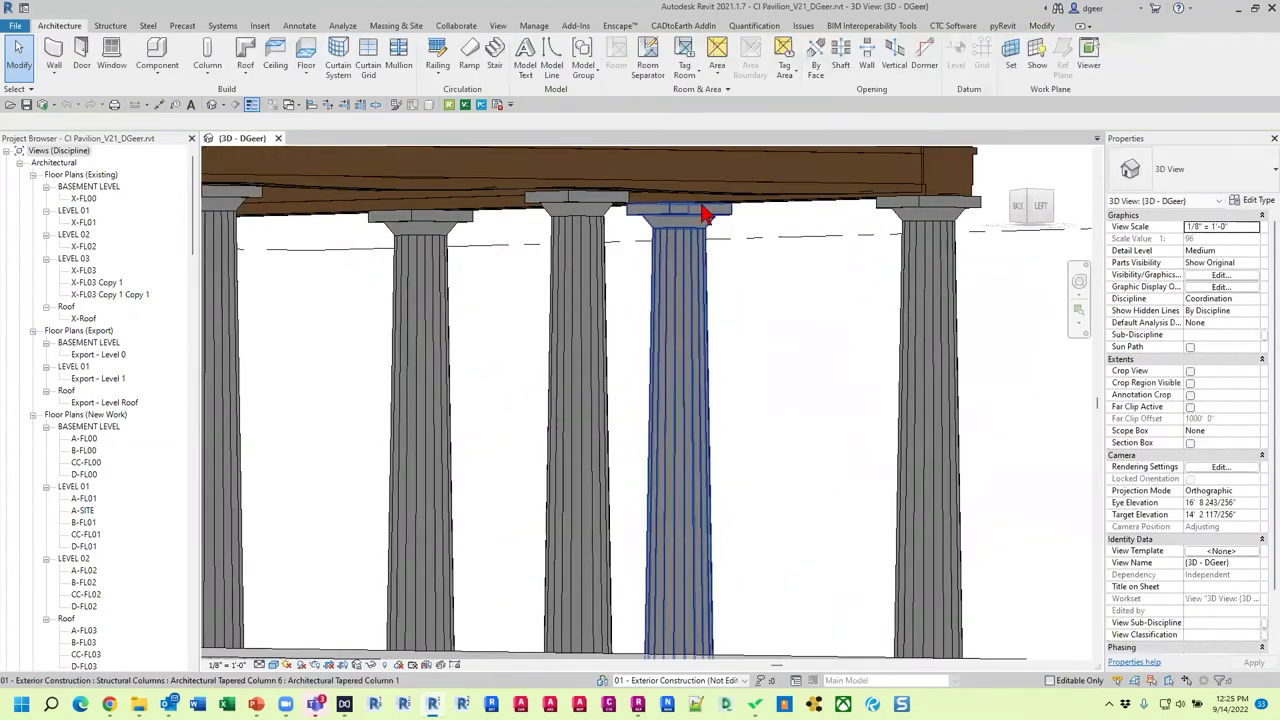
{"action": "scroll", "coordinate": [695, 325], "scroll_direction": "down", "scroll_amount": 4}
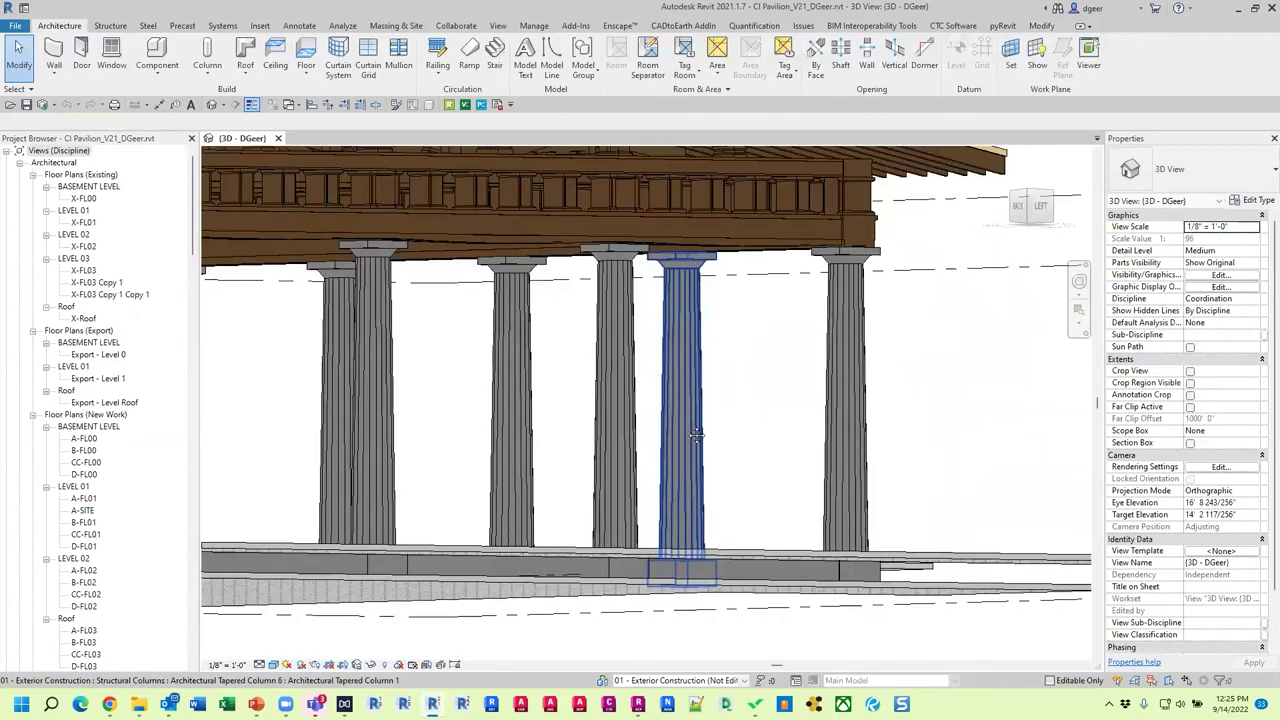
{"action": "mouse_move", "coordinate": [683, 371]}
{"action": "middle_mouse_down", "text": "shift"}
{"action": "mouse_move", "coordinate": [703, 334]}
{"action": "mouse_move", "coordinate": [690, 378]}
{"action": "middle_mouse_up", "text": "shift"}
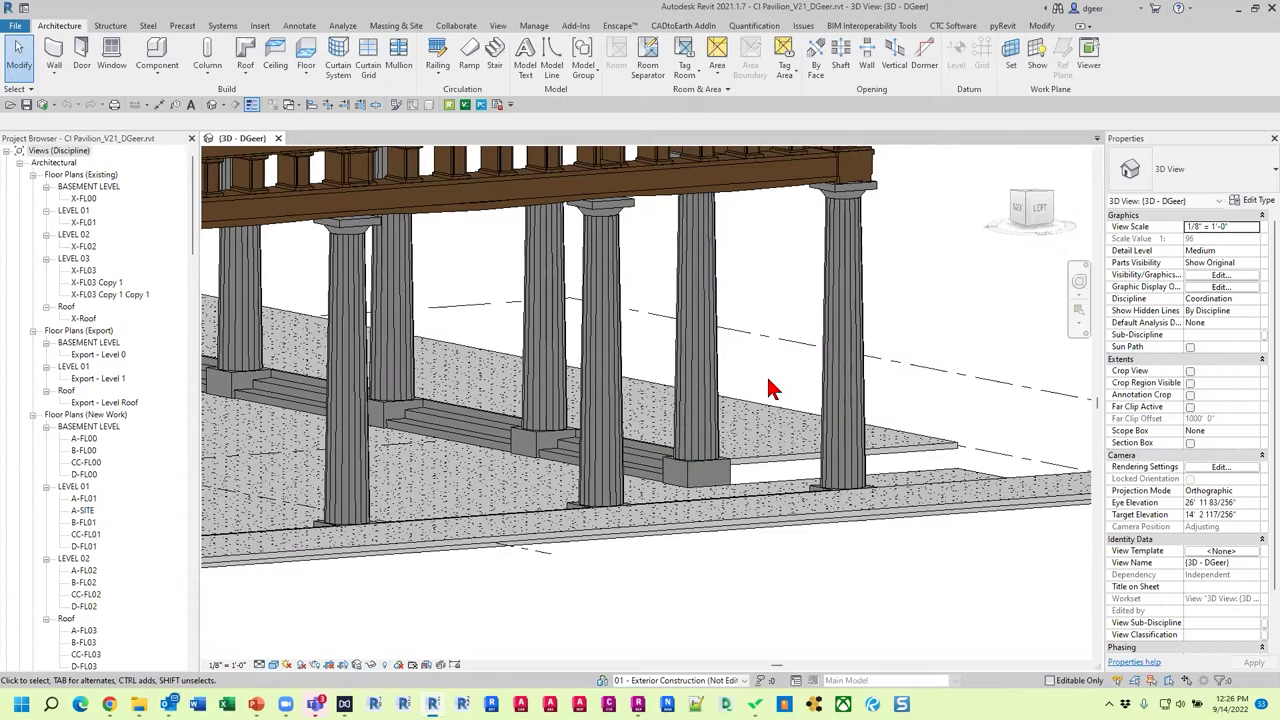
Step: Examine the pavilion's gable end, beams and roof from the other side, both close up and as a whole
{"action": "scroll", "coordinate": [811, 322], "scroll_direction": "down", "scroll_amount": 3}
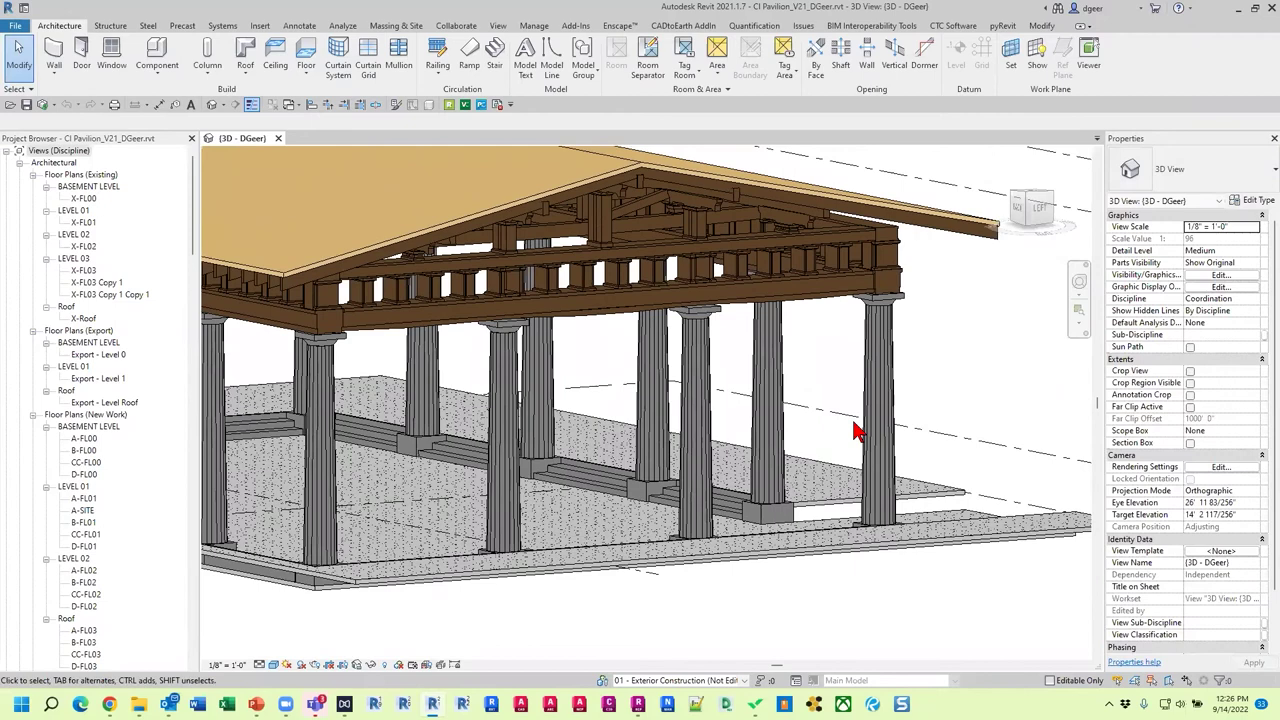
{"action": "scroll", "coordinate": [903, 440], "scroll_direction": "up", "scroll_amount": 2}
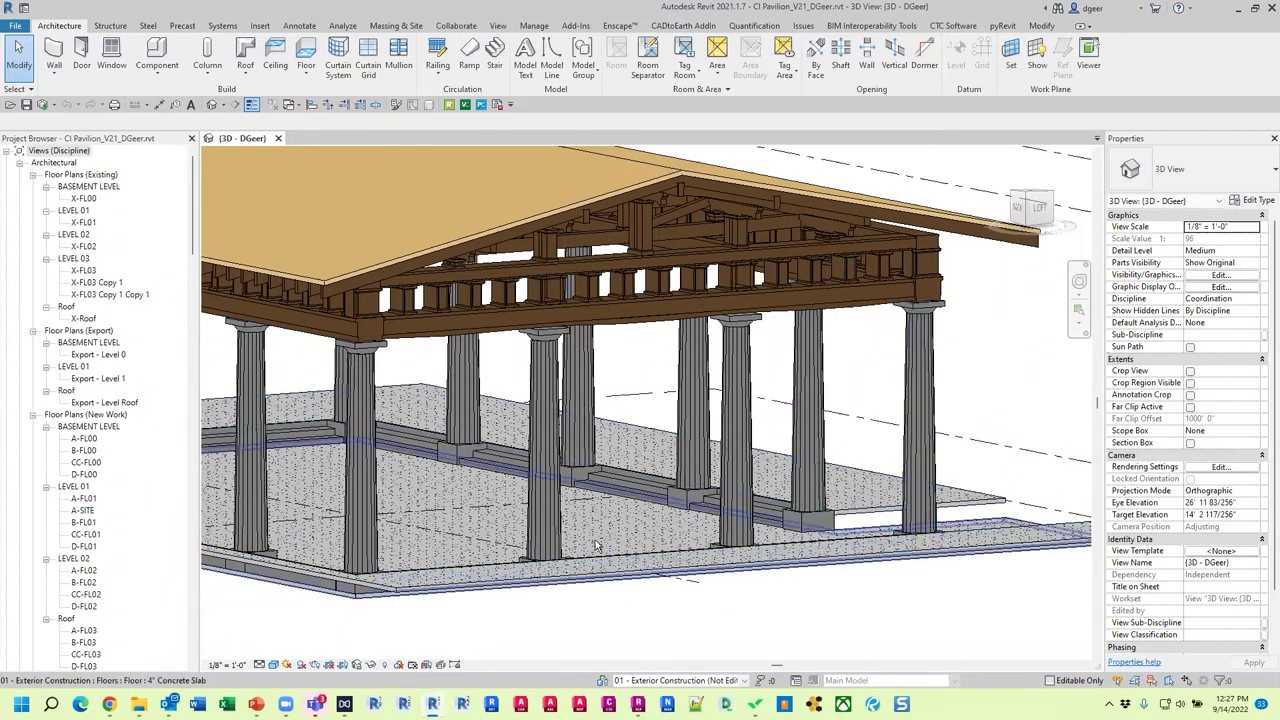
{"action": "middle_click_drag", "start_coordinate": [618, 548], "coordinate": [848, 563], "text": "shift"}
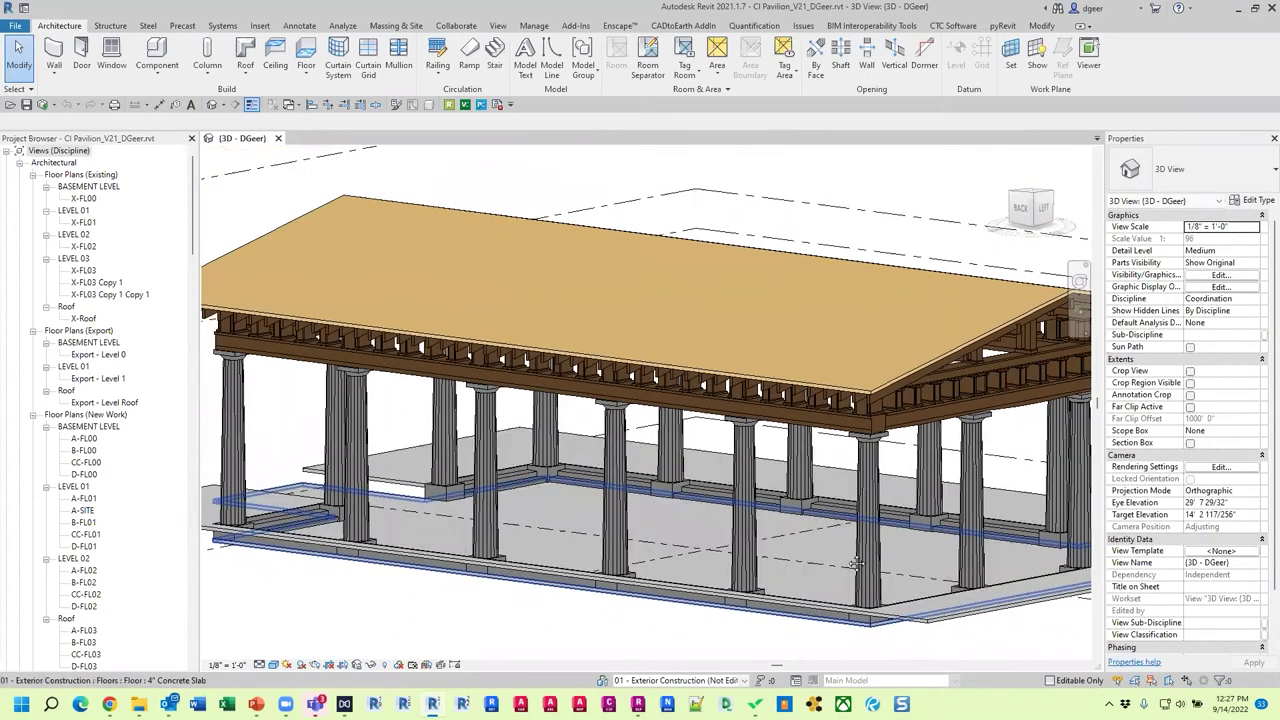
{"action": "middle_click_drag", "start_coordinate": [855, 565], "coordinate": [820, 680], "text": "shift"}
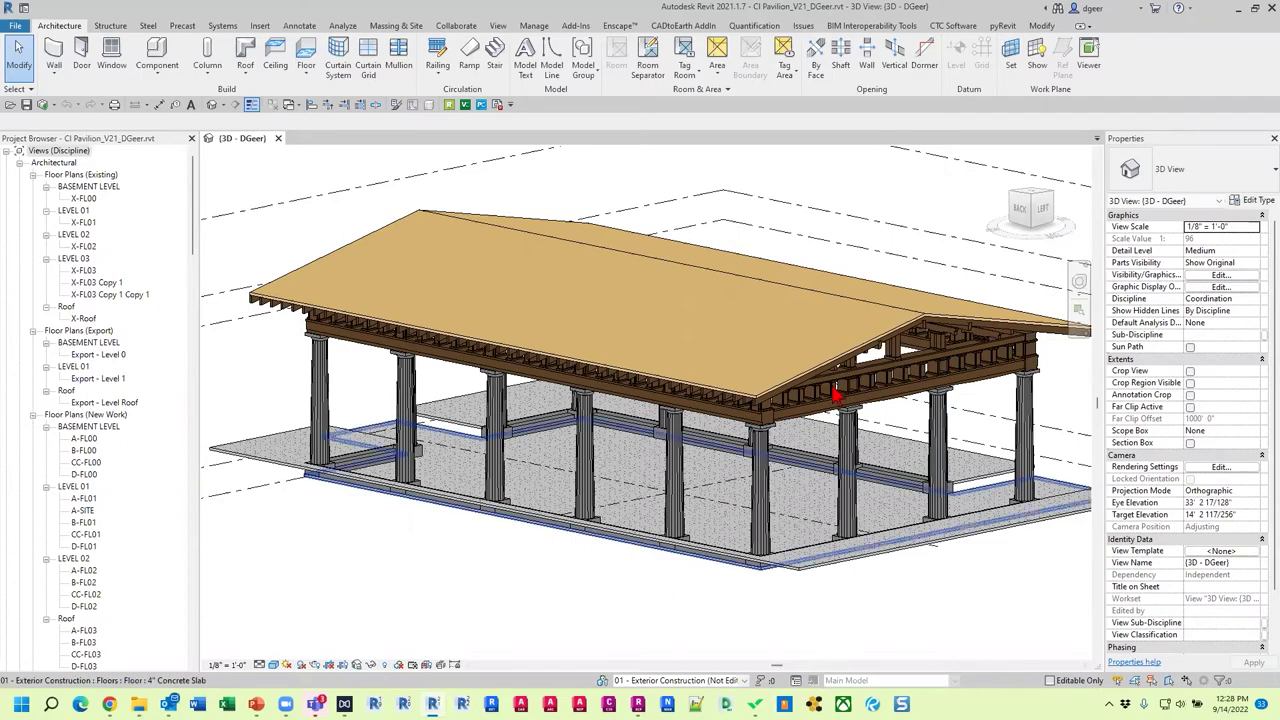
{"action": "scroll", "coordinate": [886, 385], "scroll_direction": "up", "scroll_amount": 2}
{"action": "scroll", "coordinate": [886, 385], "scroll_direction": "up", "scroll_amount": 3}
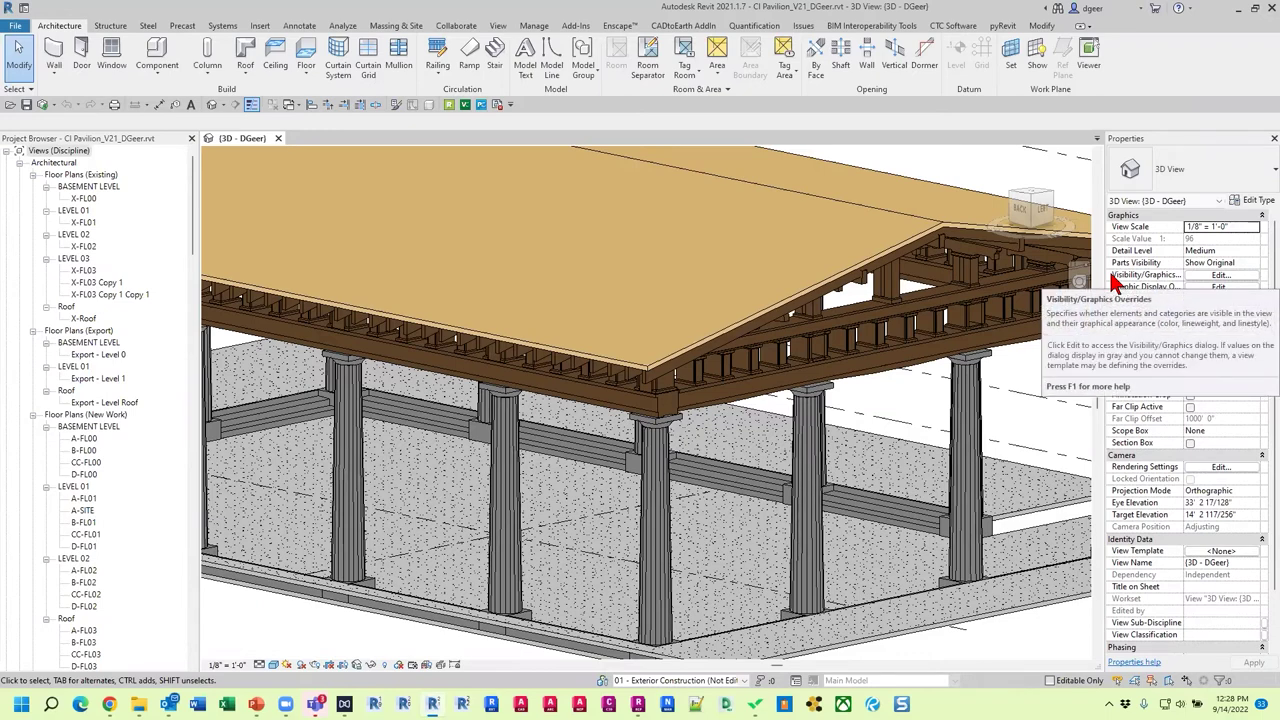
{"action": "scroll", "coordinate": [937, 292], "scroll_direction": "down", "scroll_amount": 3}
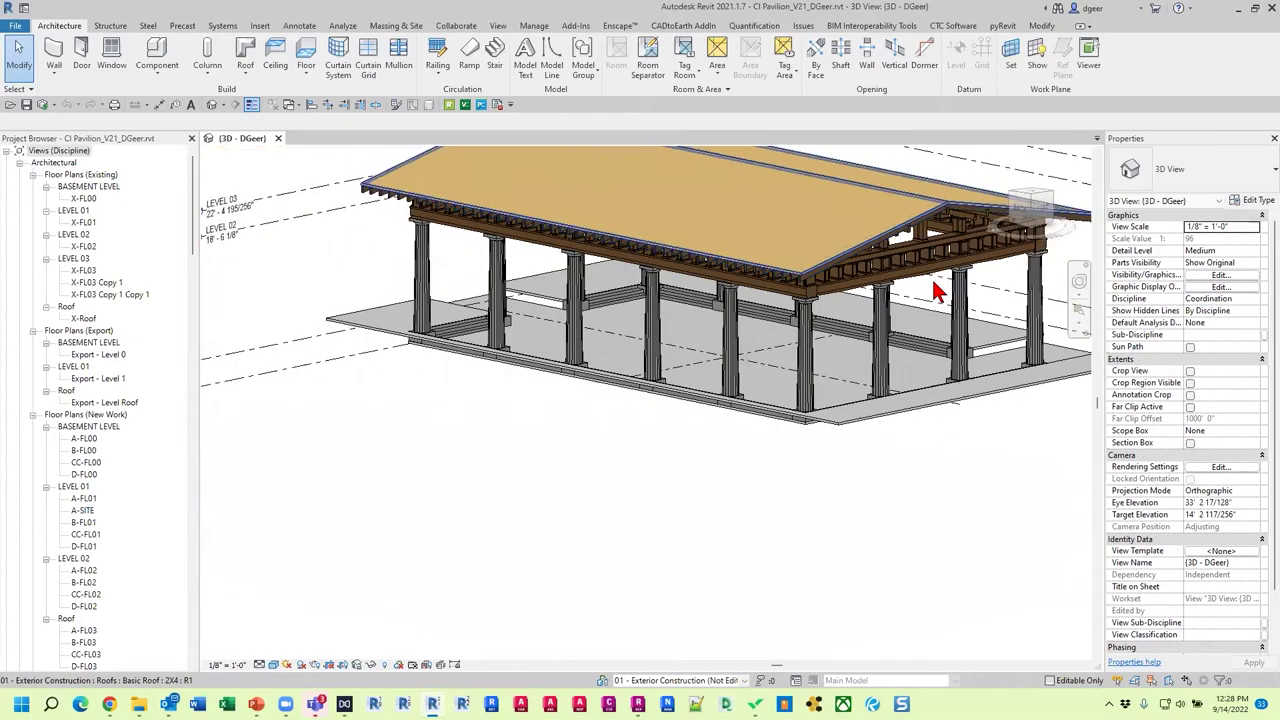
{"action": "middle_click_drag", "start_coordinate": [937, 292], "coordinate": [906, 452]}
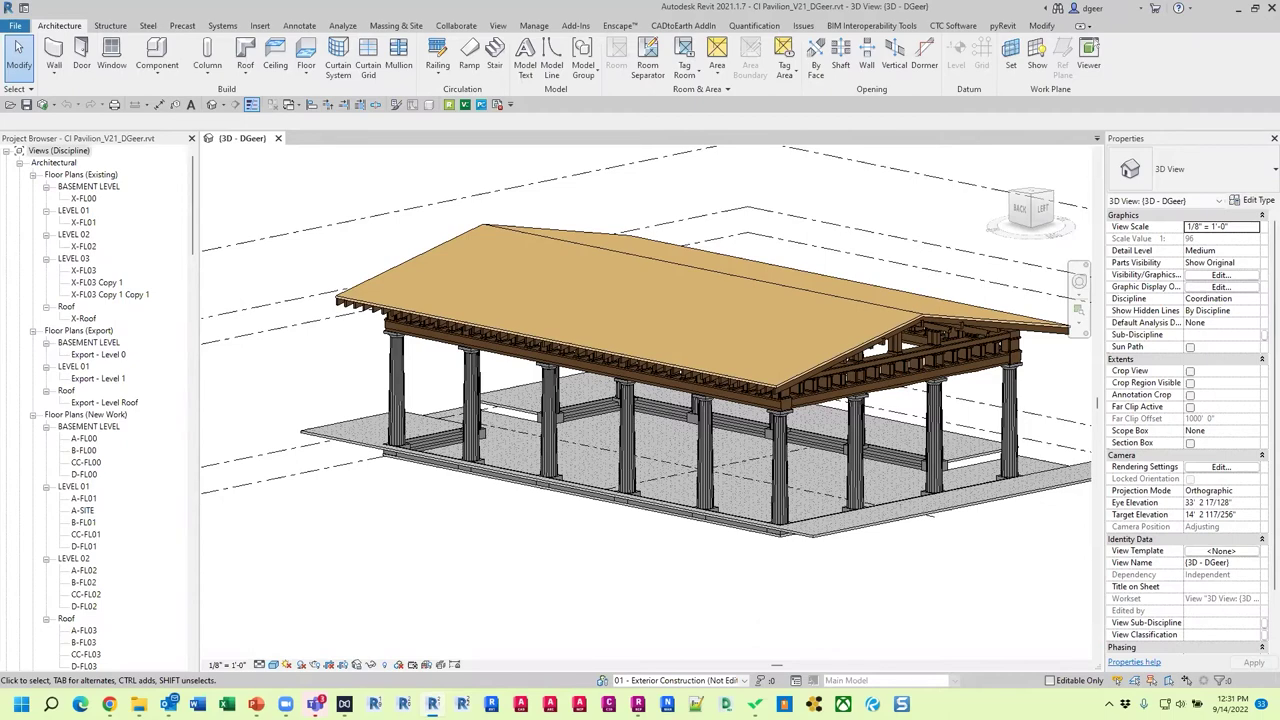
Step: Hide the 2X4 basic roof element in the 3D view
{"action": "left_click", "coordinate": [788, 305]}
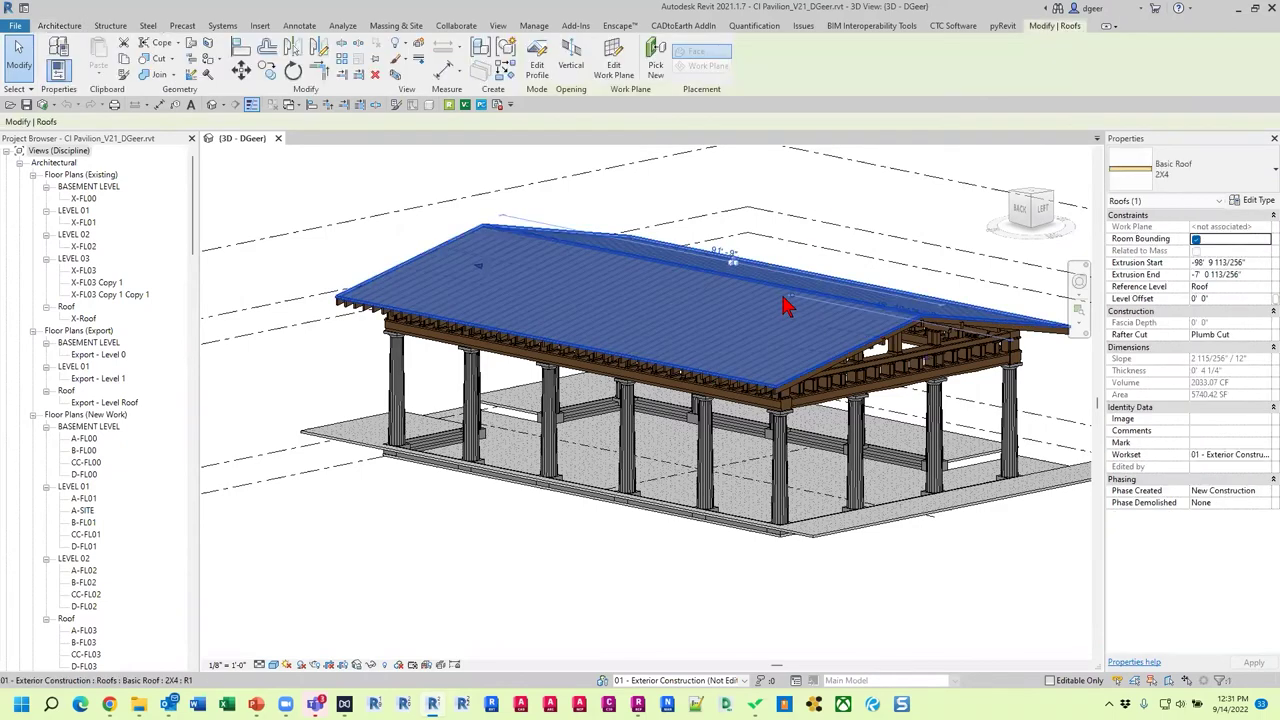
{"action": "right_click", "coordinate": [785, 305]}
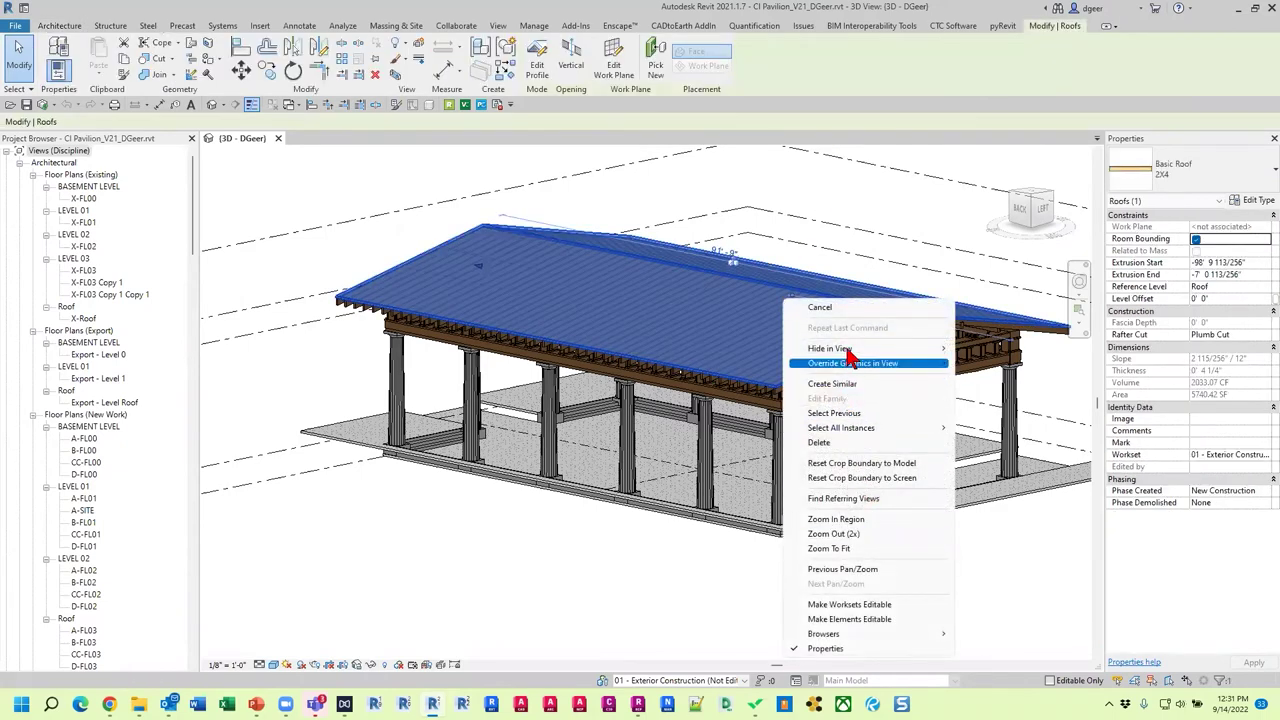
{"action": "mouse_move", "coordinate": [848, 350]}
{"action": "left_click", "coordinate": [908, 365]}
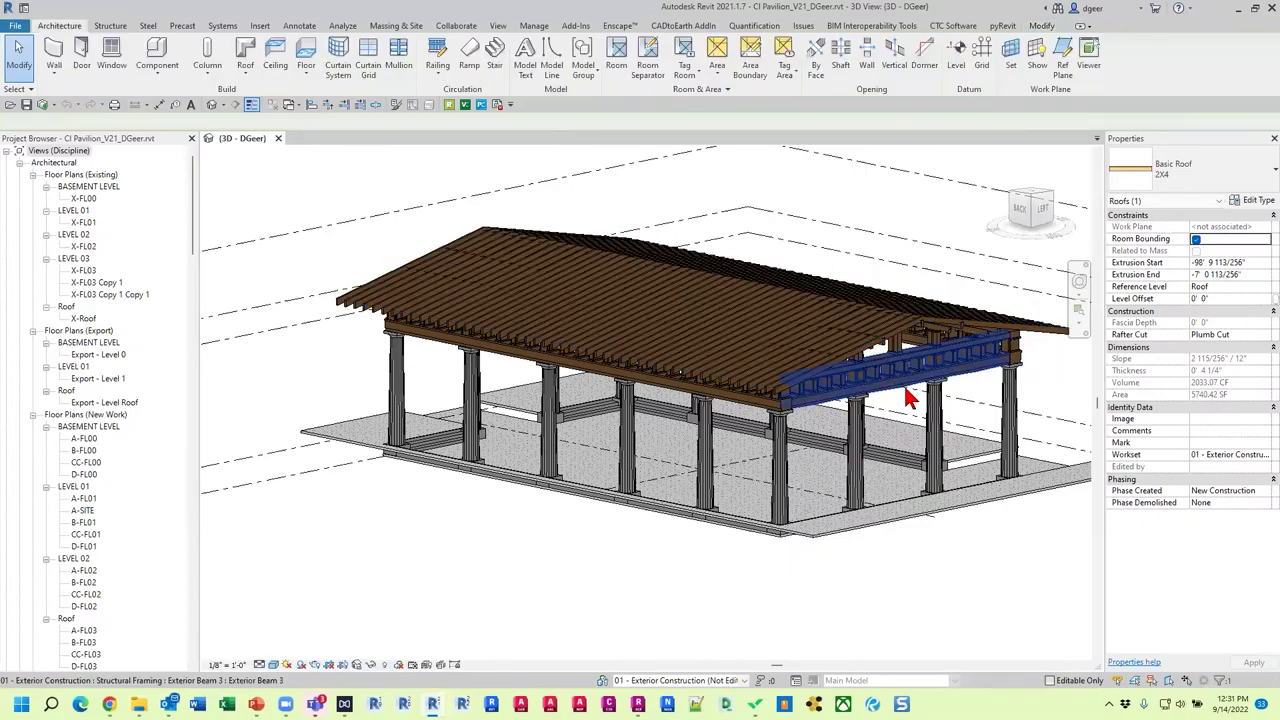
Step: Temporarily hide the wood rafter framing element to expose the roof trusses and beams below
{"action": "middle_click_drag", "start_coordinate": [908, 398], "coordinate": [890, 483], "text": "shift"}
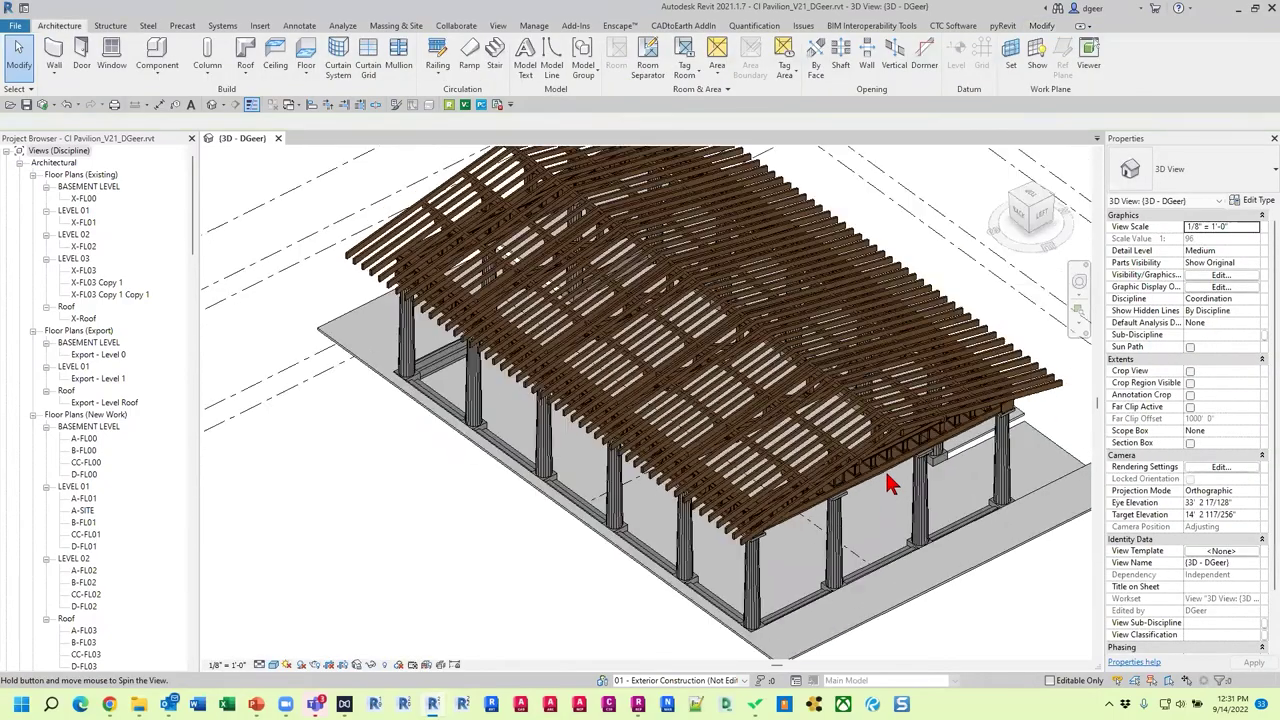
{"action": "scroll", "coordinate": [857, 406], "scroll_direction": "up", "scroll_amount": 5}
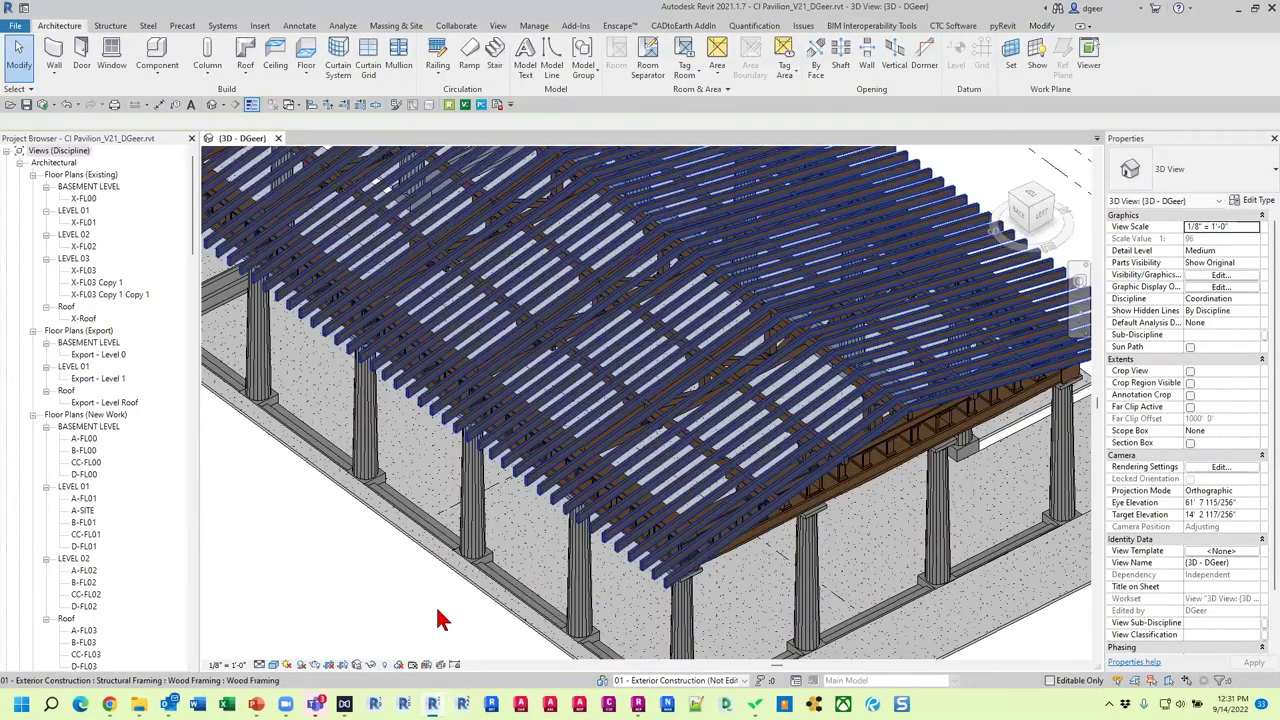
{"action": "left_click", "coordinate": [440, 618]}
{"action": "left_click", "coordinate": [371, 664]}
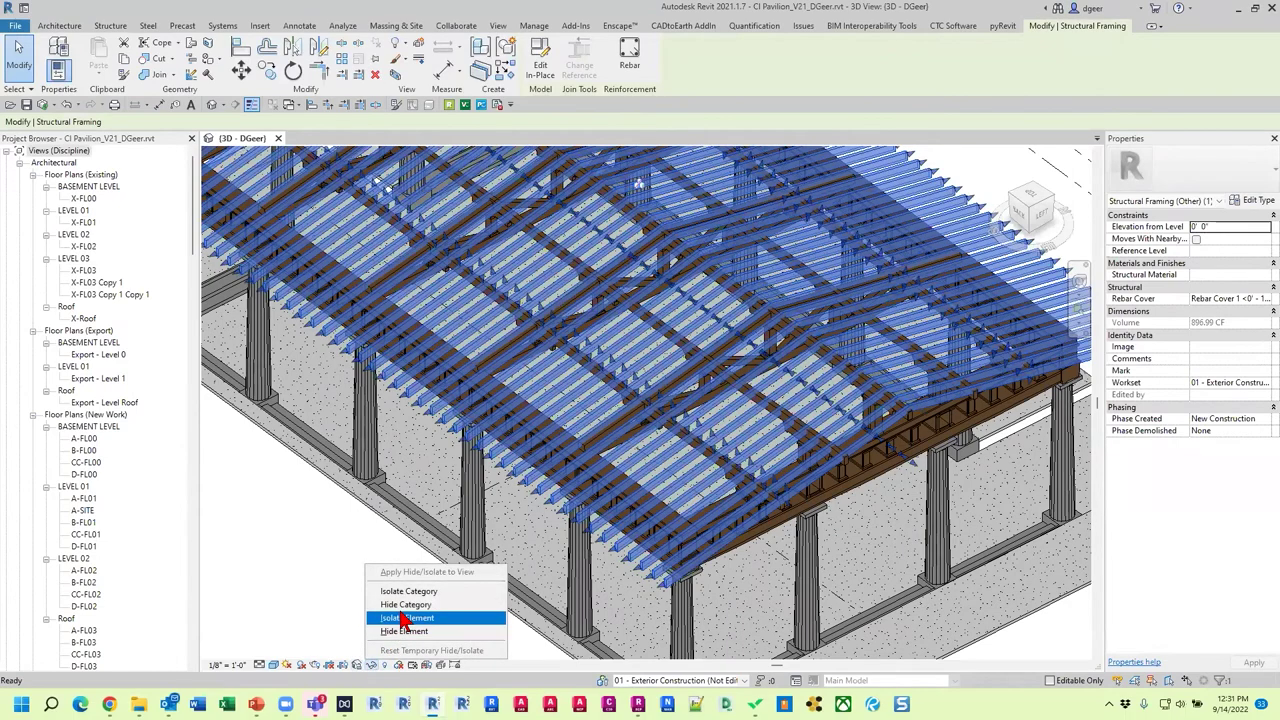
{"action": "left_click", "coordinate": [405, 631]}
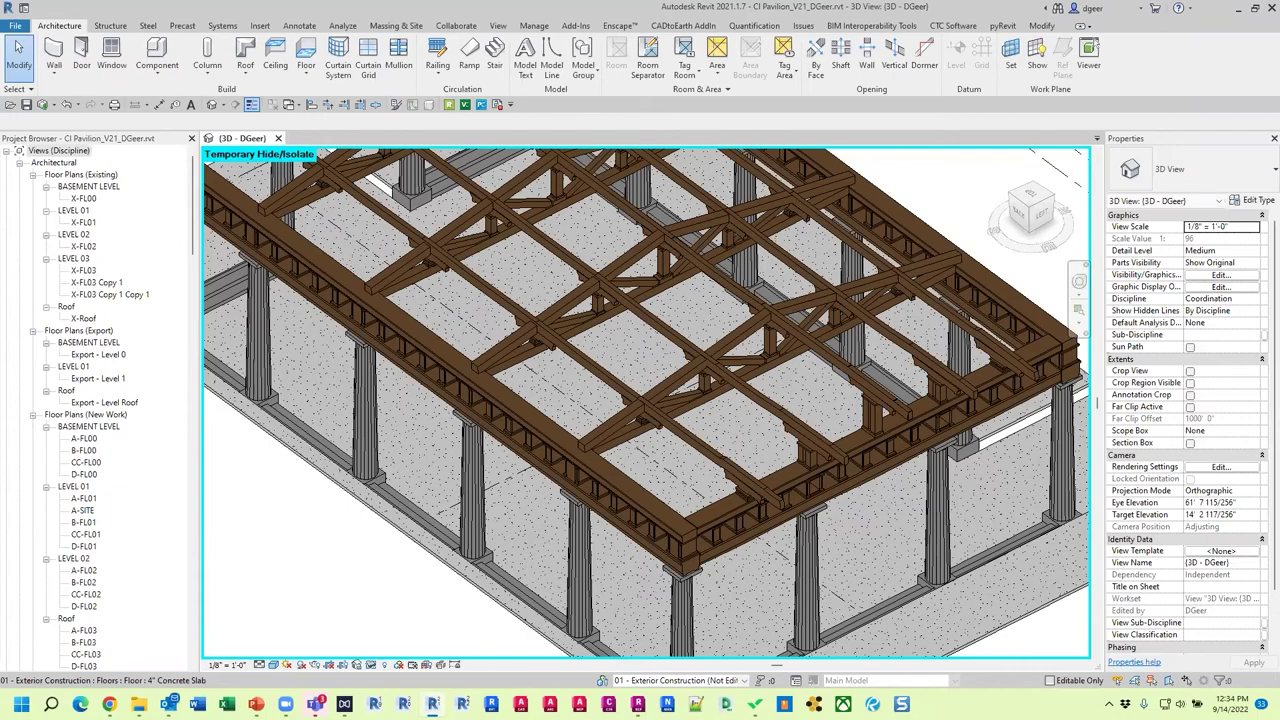
{"action": "scroll", "coordinate": [940, 530], "scroll_direction": "down", "scroll_amount": 2}
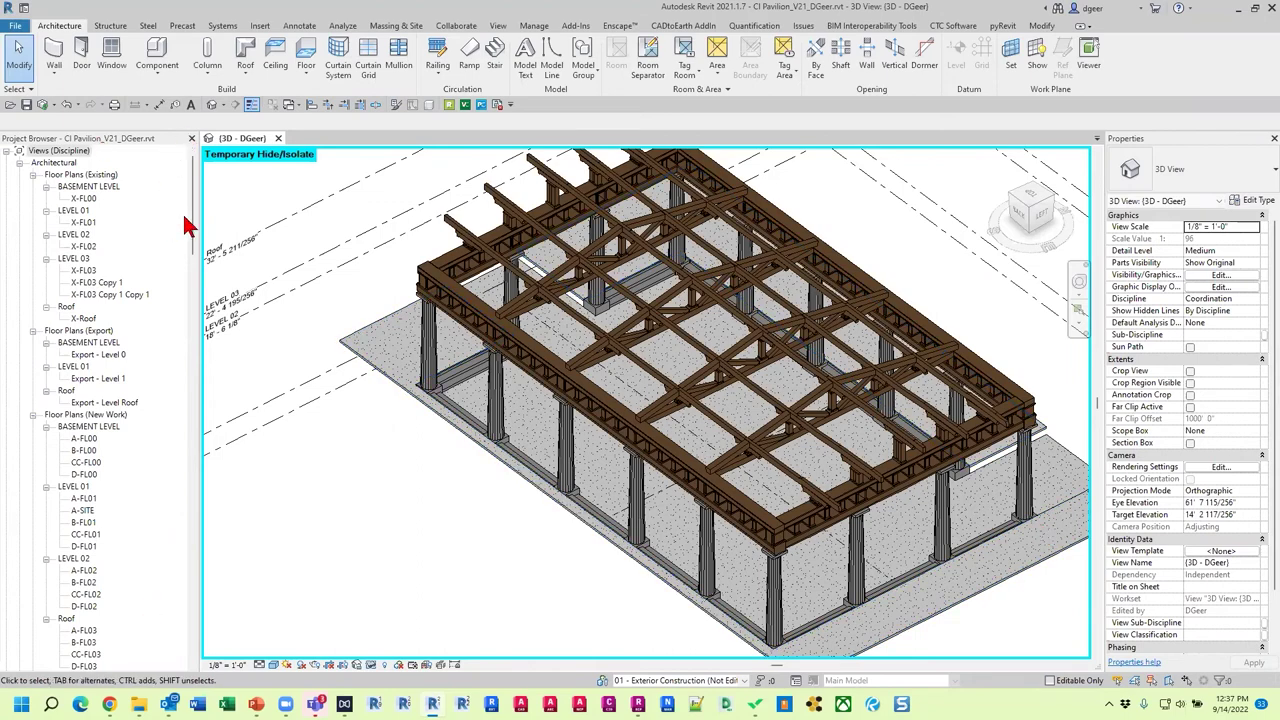
Step: Dismiss the save reminder and turn on point cloud visibility in the 3D view's Visibility/Graphic Overrides
{"action": "left_click_drag", "start_coordinate": [197, 230], "coordinate": [190, 278]}
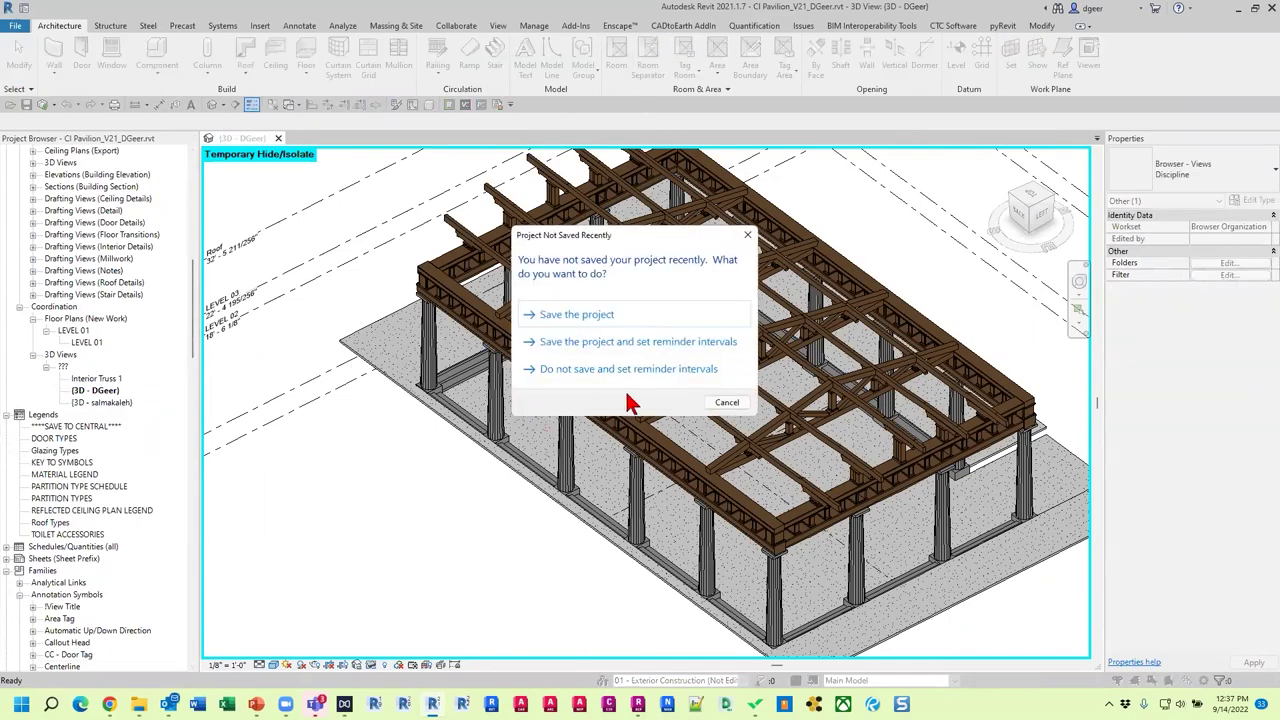
{"action": "left_click", "coordinate": [707, 402]}
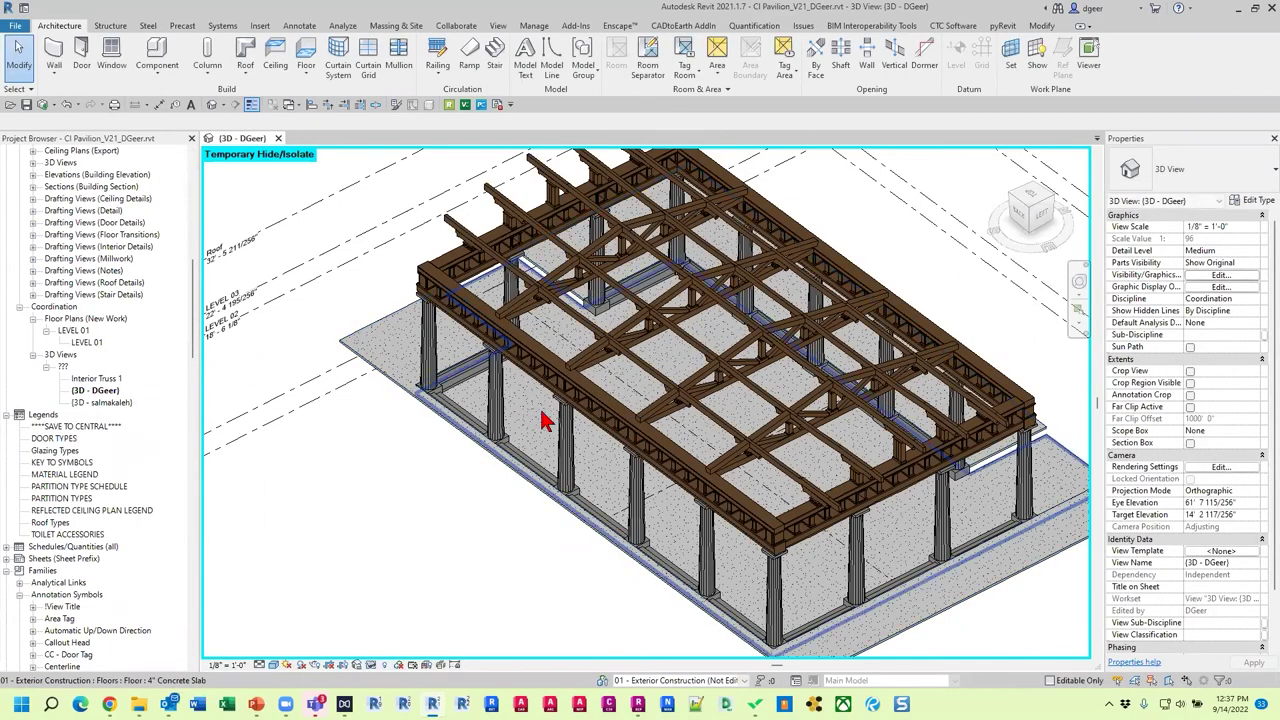
{"action": "key", "text": "v"}
{"action": "key", "text": "v"}
{"action": "left_click", "coordinate": [1096, 161]}
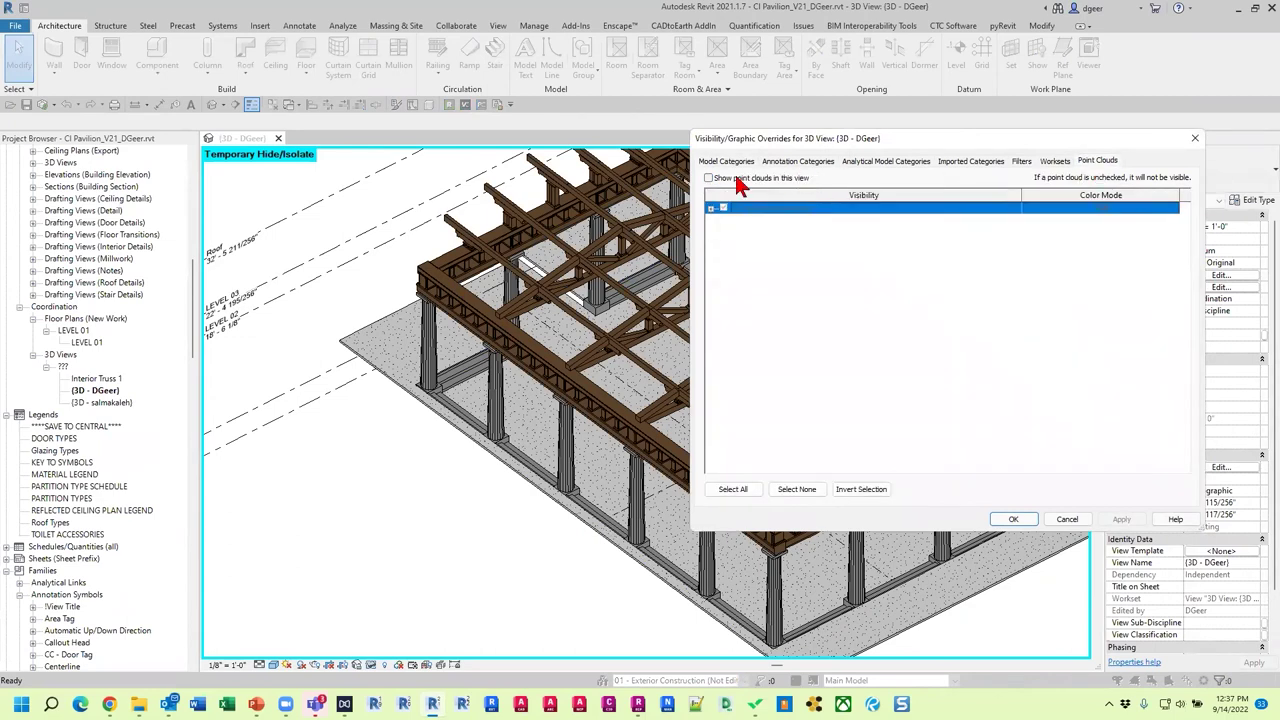
{"action": "left_click", "coordinate": [709, 178]}
{"action": "left_click", "coordinate": [1013, 519]}
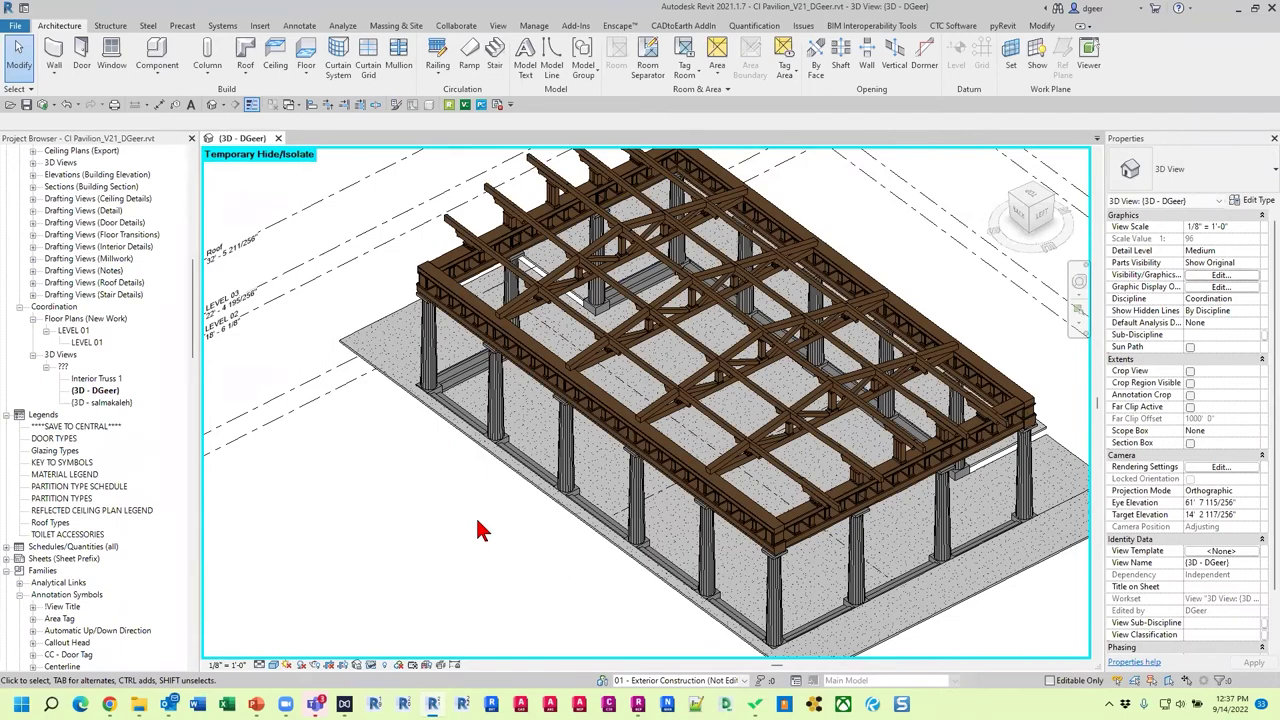
Step: Check the visibility settings of CI Pavilion unified.rcp in the view's point cloud overrides
{"action": "key", "text": "v"}
{"action": "key", "text": "g"}
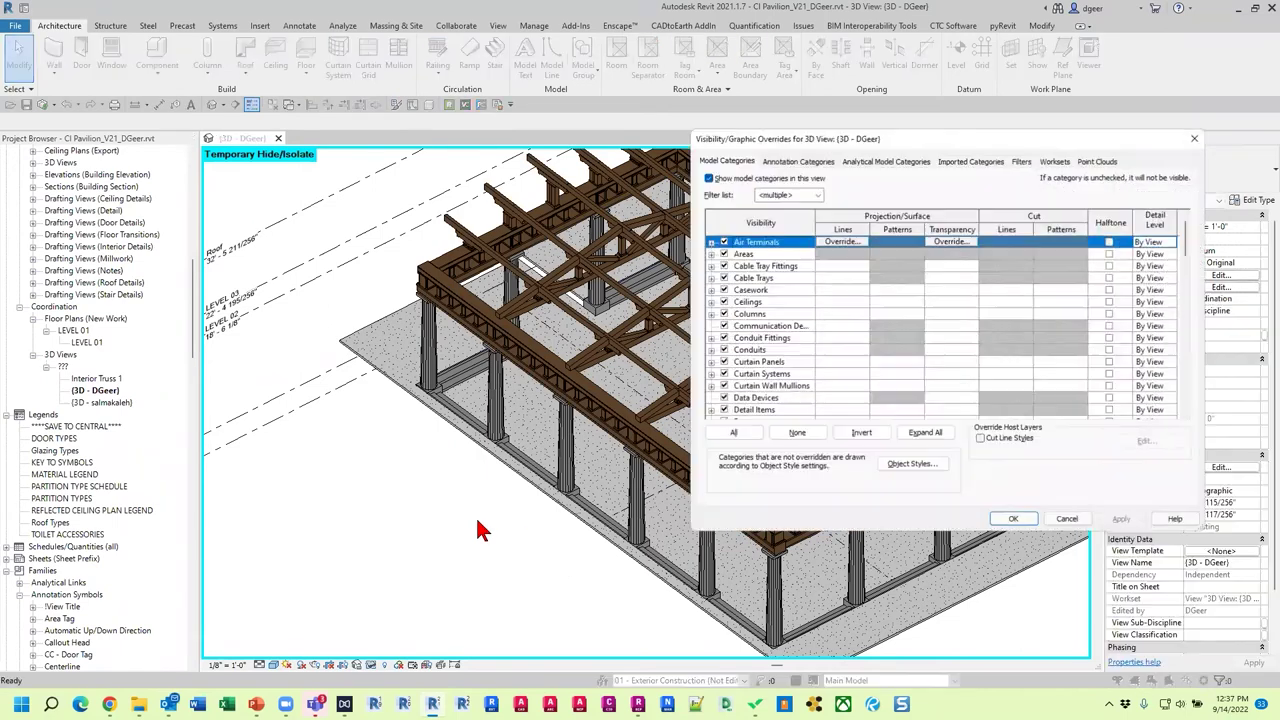
{"action": "left_click", "coordinate": [1106, 166]}
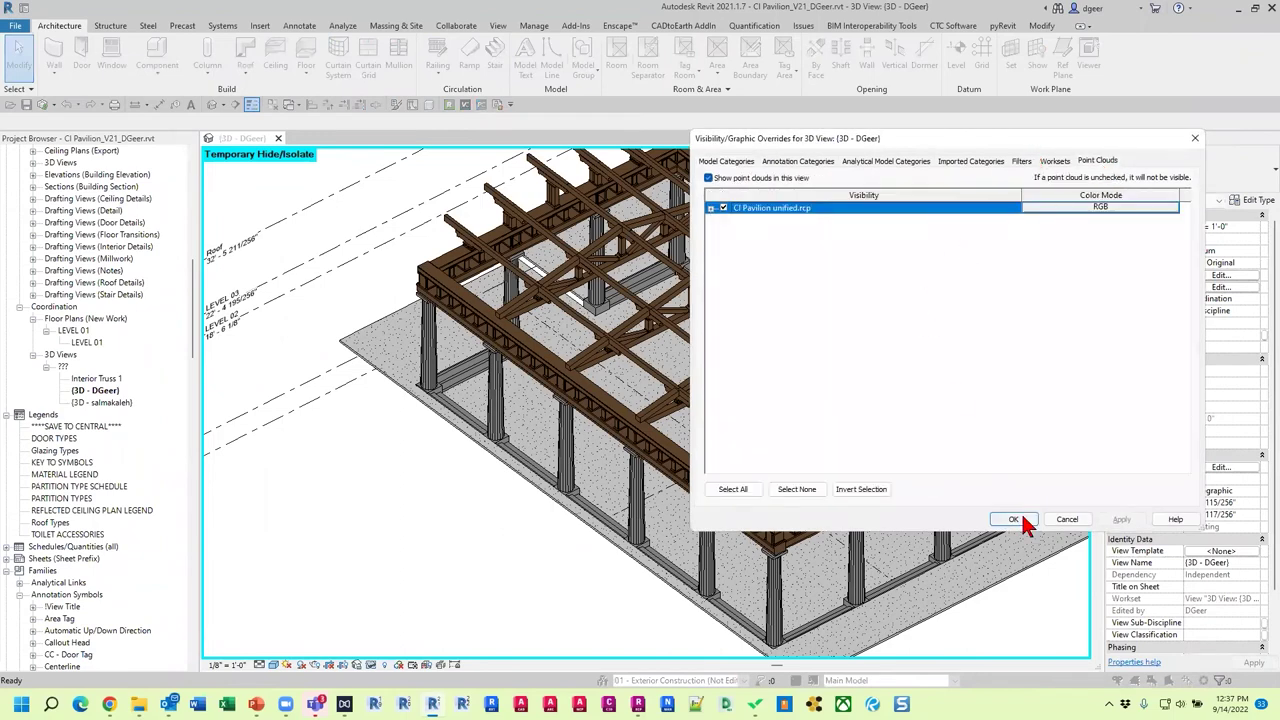
{"action": "left_click", "coordinate": [1013, 519]}
Step: Reset the temporary hide/isolate to bring the rafters back into the 3D view
{"action": "left_click", "coordinate": [260, 26]}
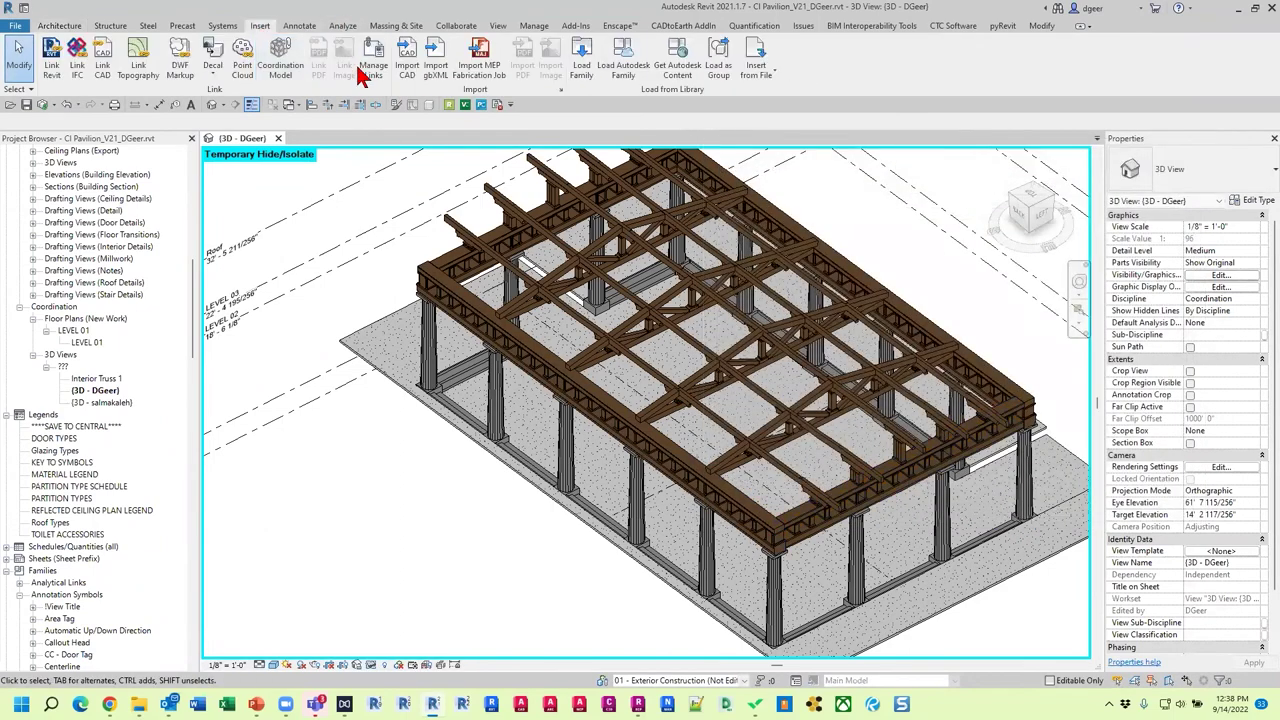
{"action": "left_click", "coordinate": [371, 665]}
{"action": "left_click", "coordinate": [378, 651]}
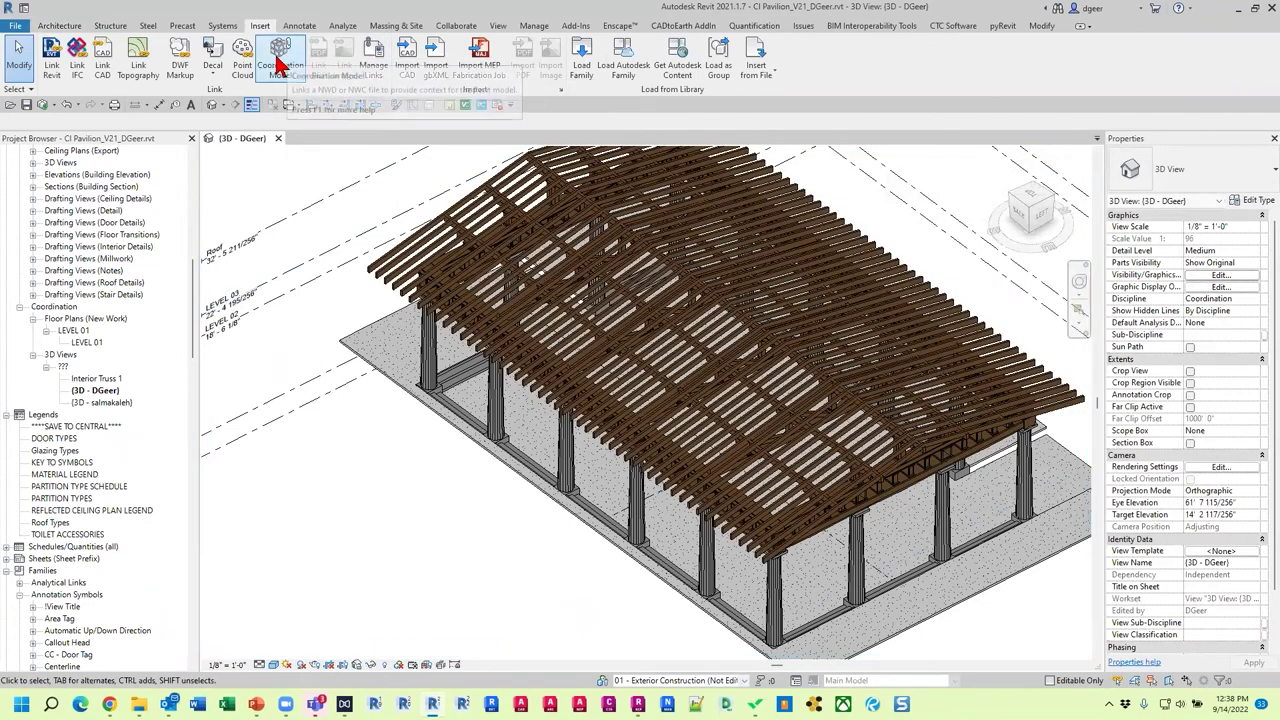
Step: Reload the missing point cloud link from CI Pavilion unified.rcp in the For Revit folder and inspect the scan over the model
{"action": "left_click", "coordinate": [373, 62]}
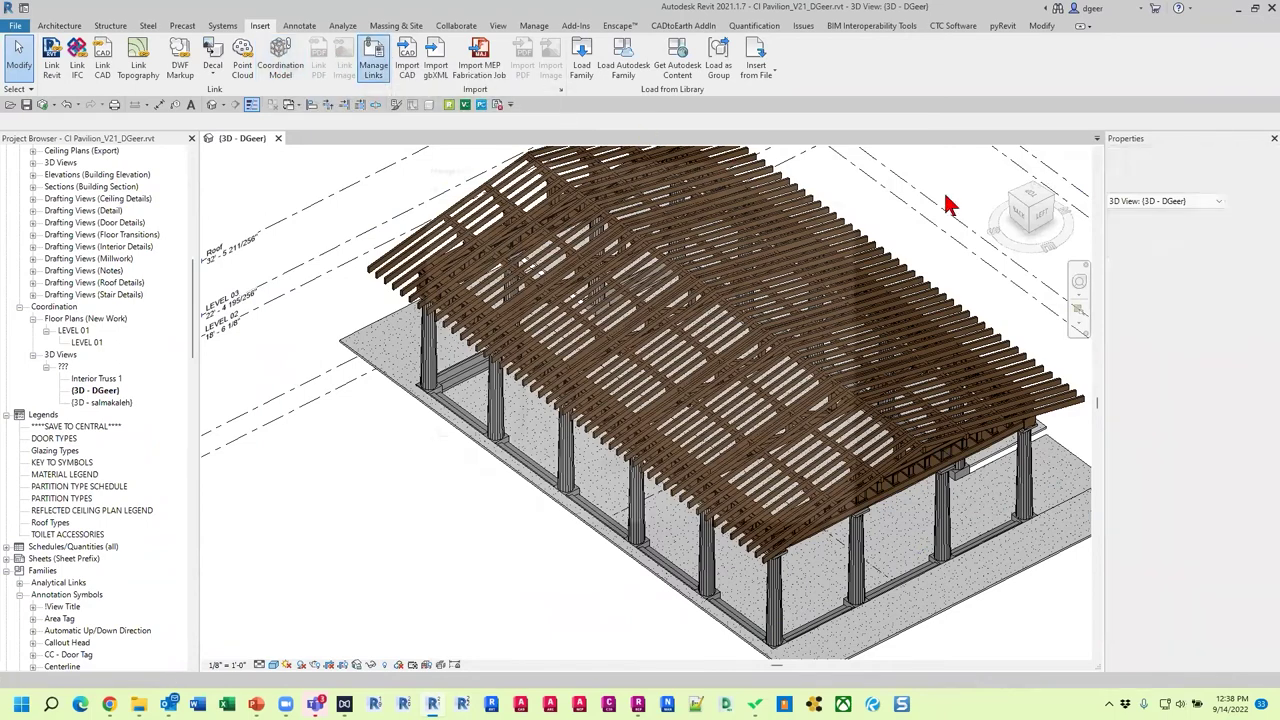
{"action": "left_click", "coordinate": [576, 164]}
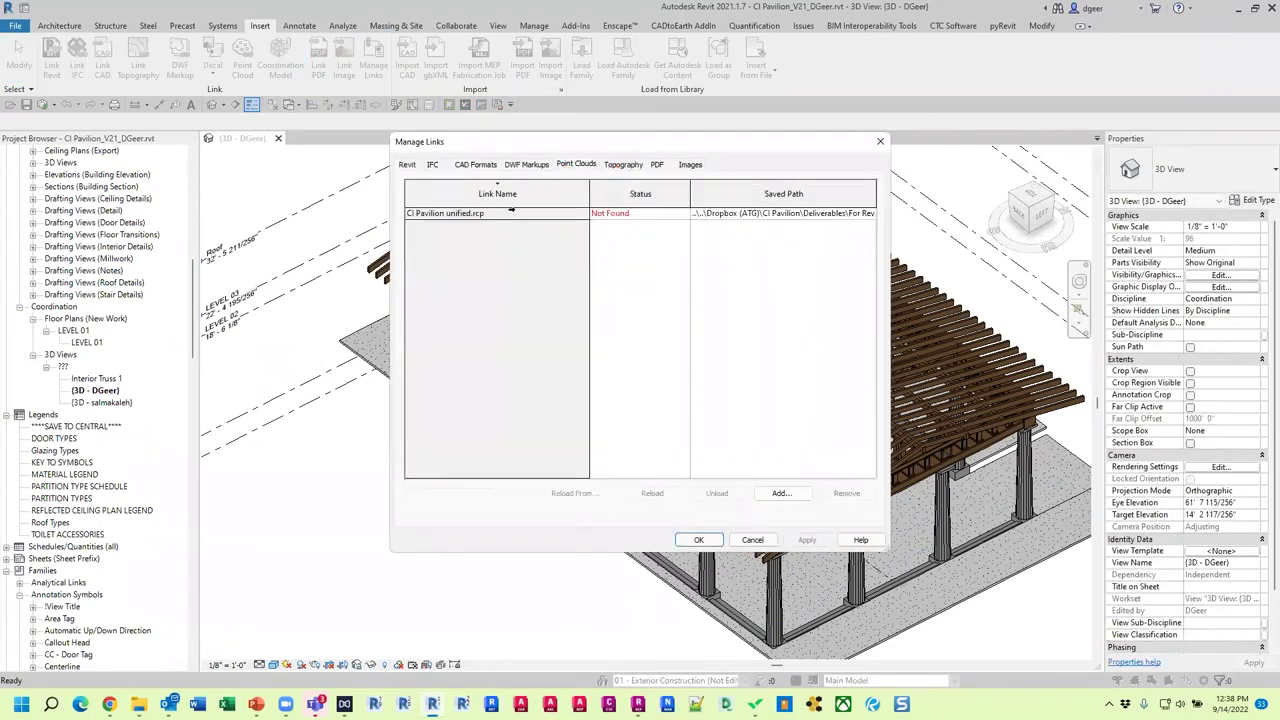
{"action": "left_click", "coordinate": [600, 213]}
{"action": "left_click", "coordinate": [597, 494]}
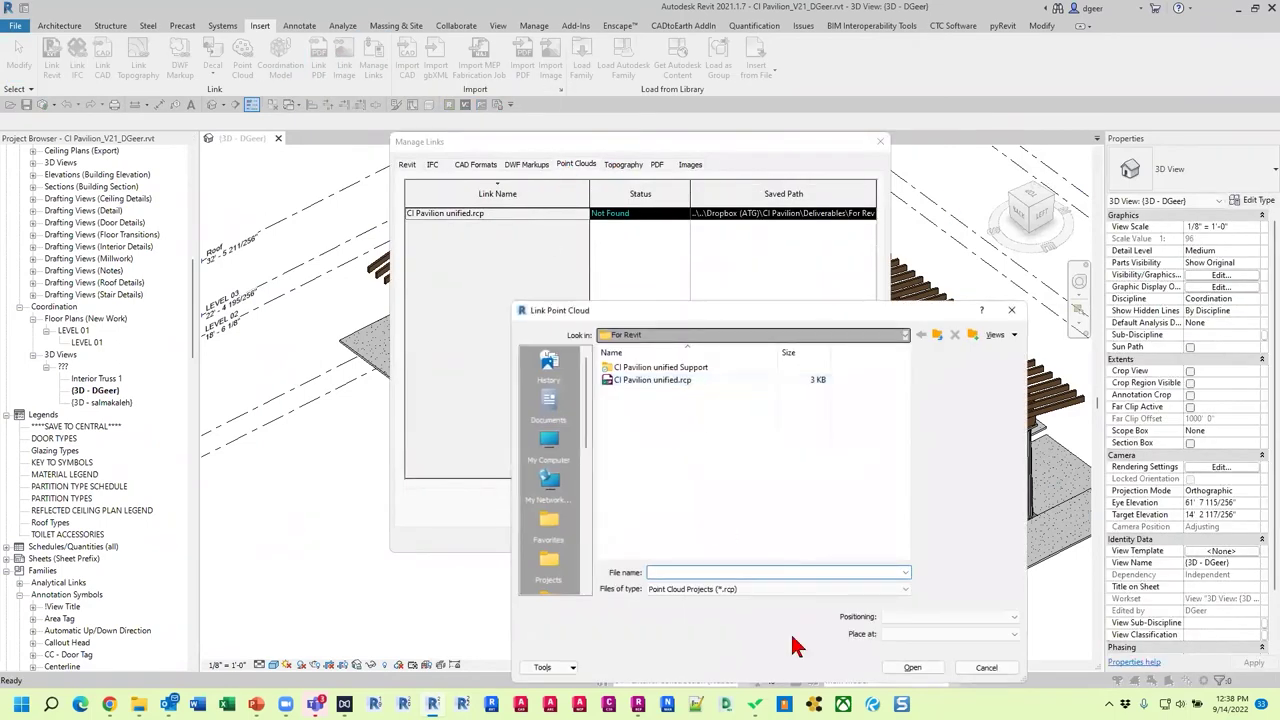
{"action": "left_click", "coordinate": [694, 382]}
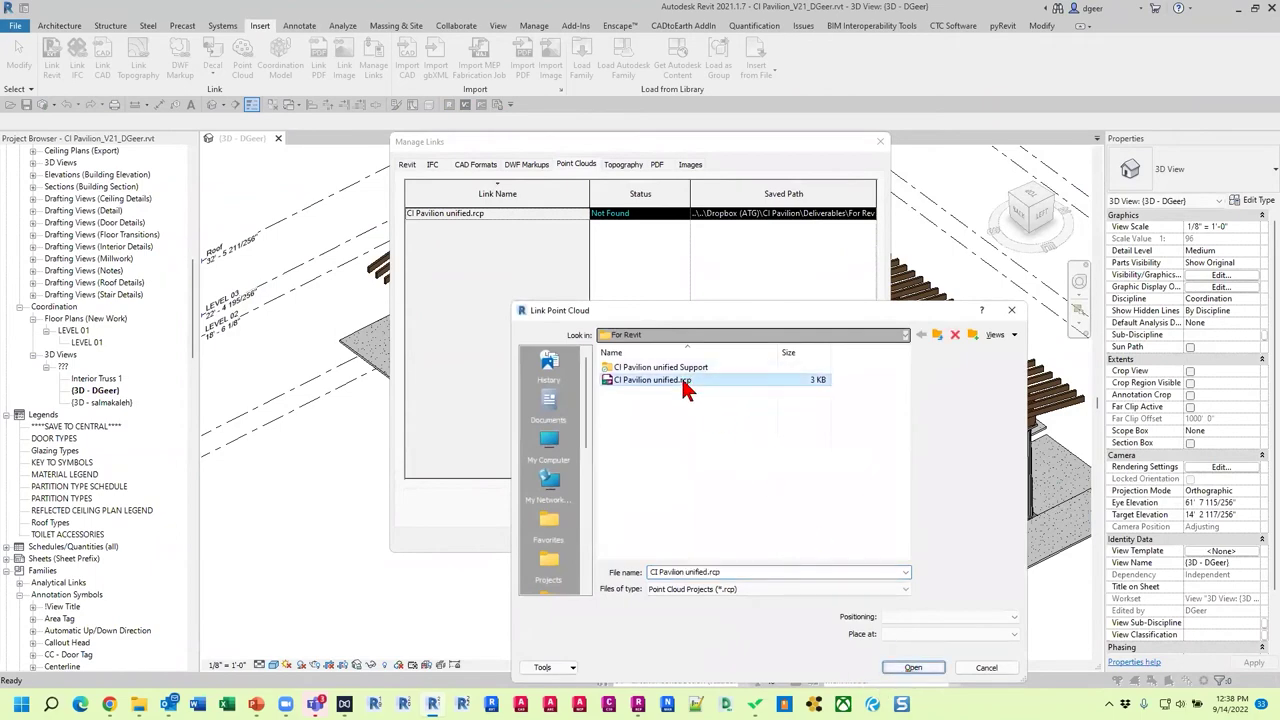
{"action": "left_click", "coordinate": [908, 667]}
{"action": "left_click", "coordinate": [705, 540]}
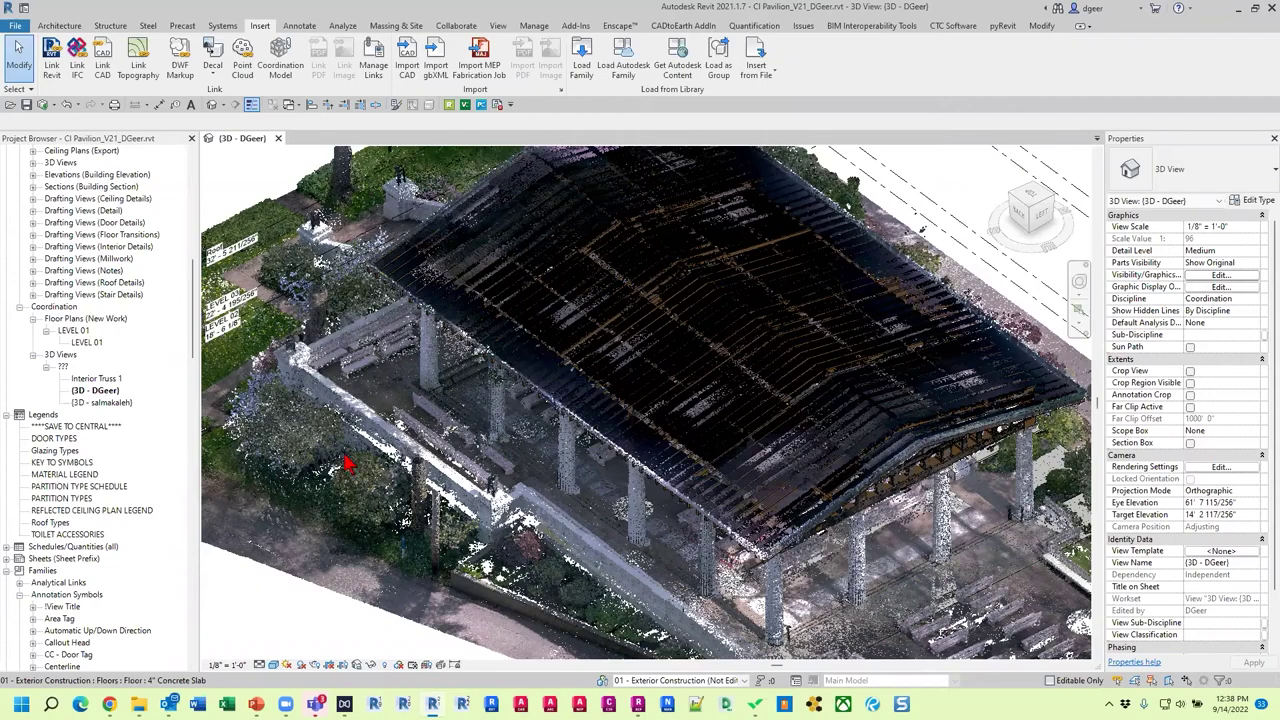
{"action": "middle_click_drag", "start_coordinate": [484, 443], "coordinate": [550, 270], "text": "shift"}
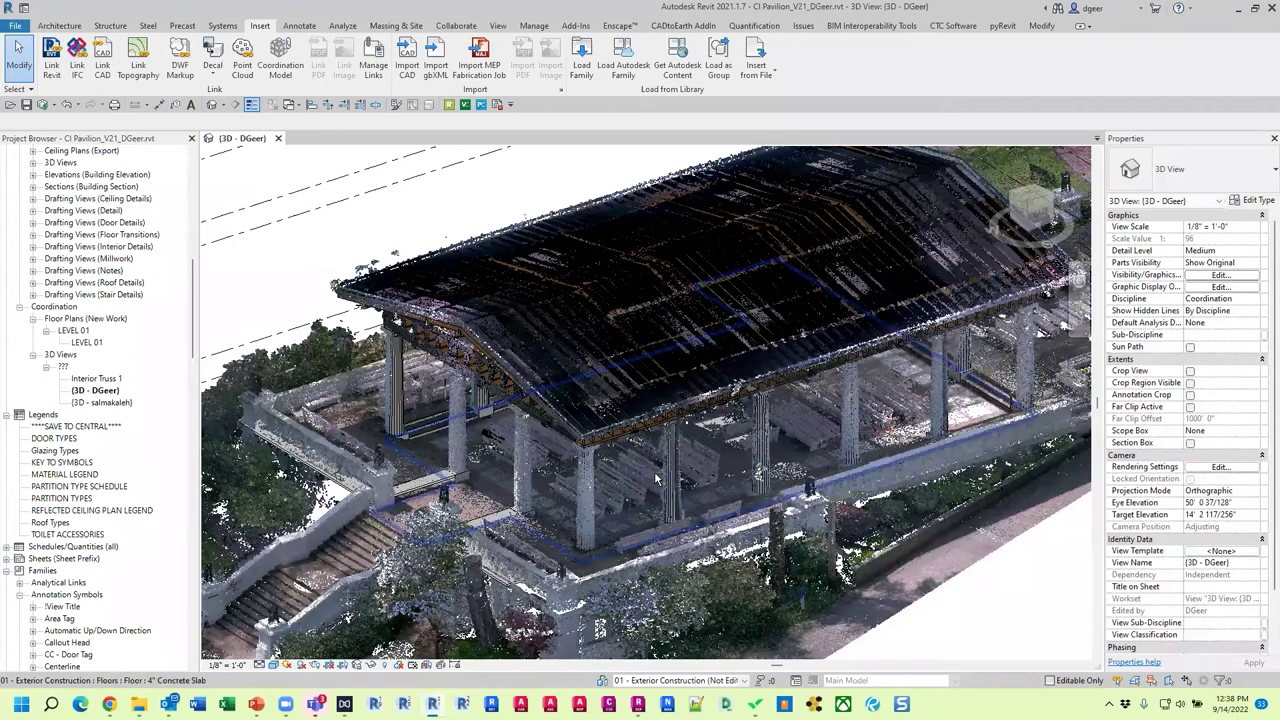
{"action": "middle_click_drag", "start_coordinate": [640, 497], "coordinate": [690, 480], "text": "shift"}
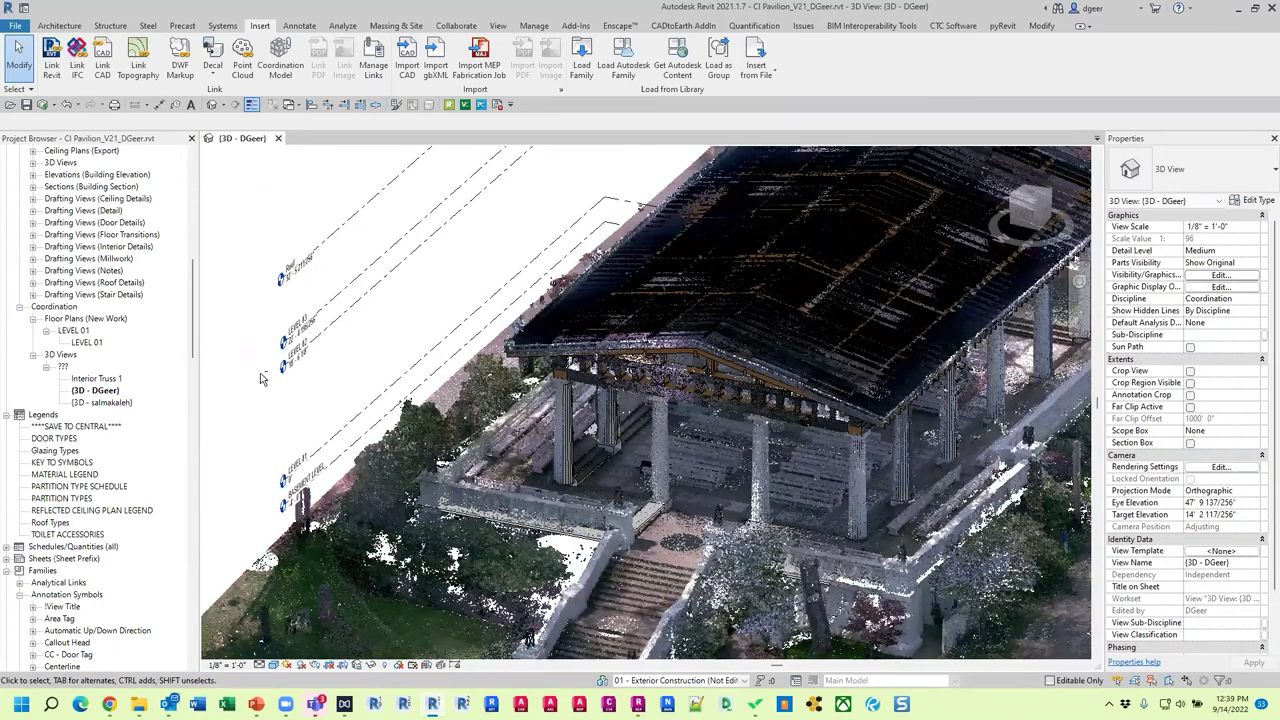
Step: Turn off the display of point clouds in the 3D view's Visibility/Graphic Overrides and view the modeled pavilion on its own
{"action": "middle_click_drag", "start_coordinate": [260, 378], "coordinate": [306, 289], "text": "shift"}
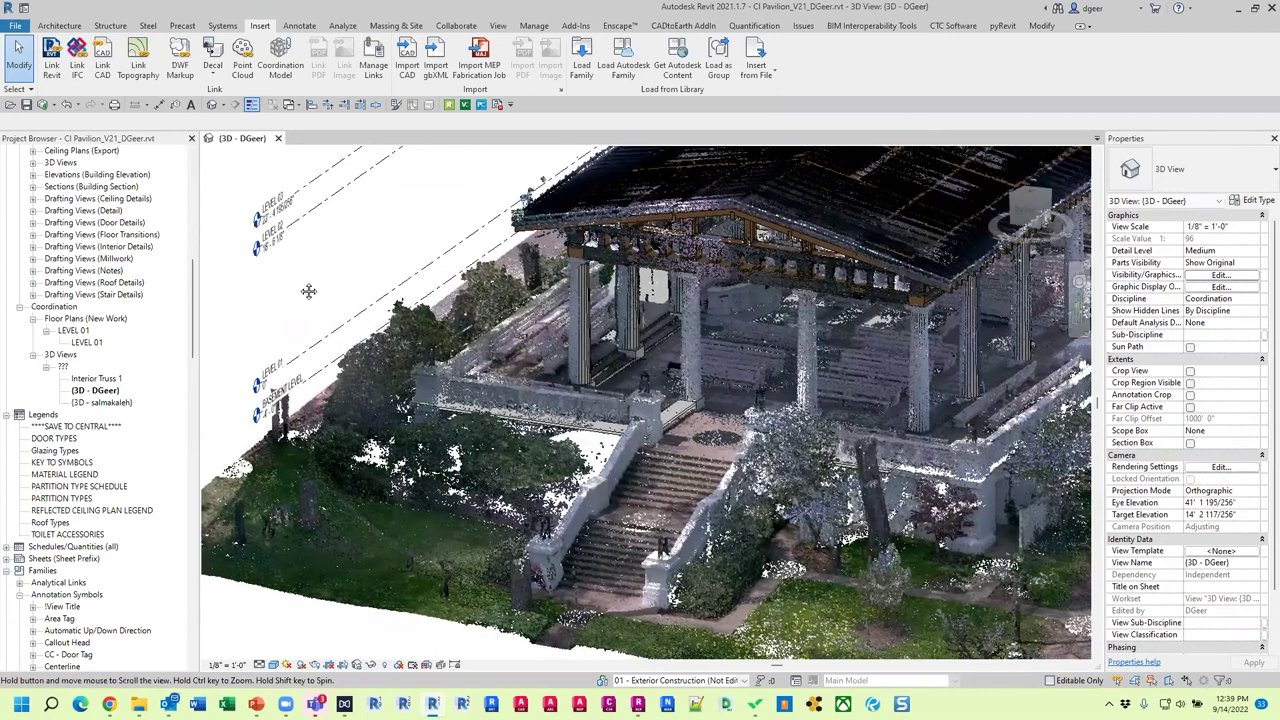
{"action": "scroll", "coordinate": [306, 289], "scroll_direction": "up", "scroll_amount": 4}
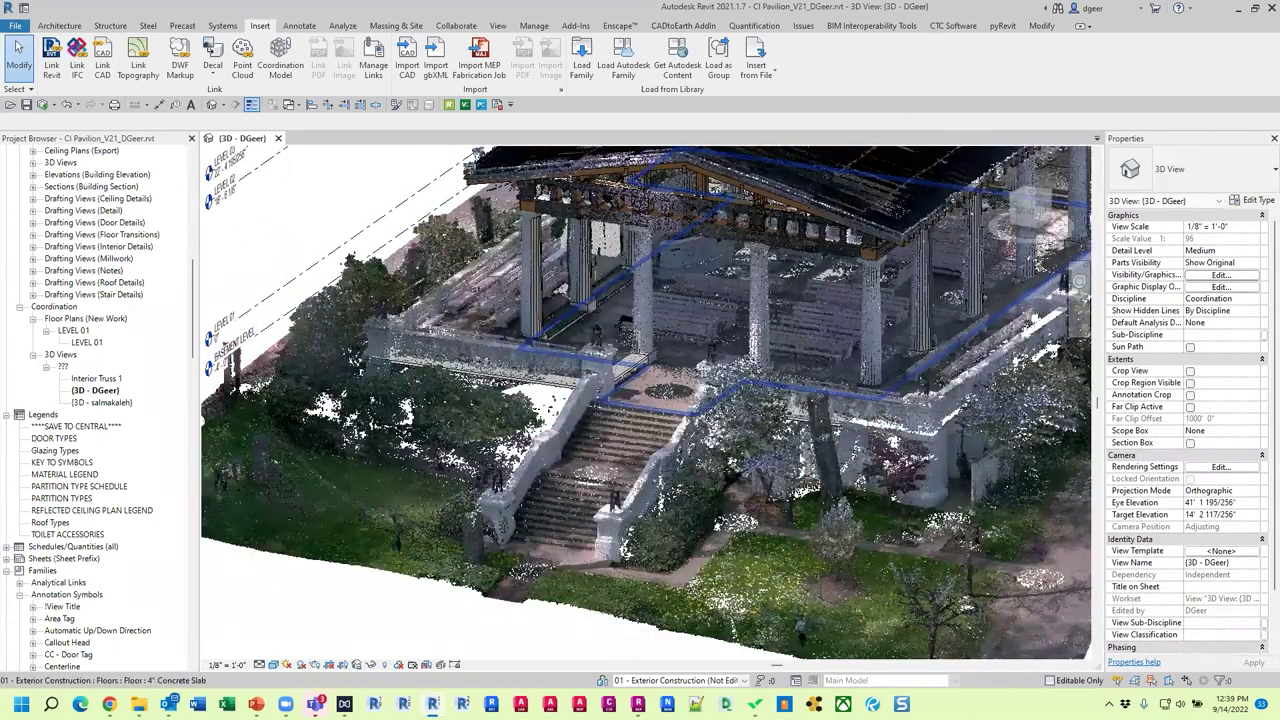
{"action": "key", "text": "z"}
{"action": "key", "text": "r"}
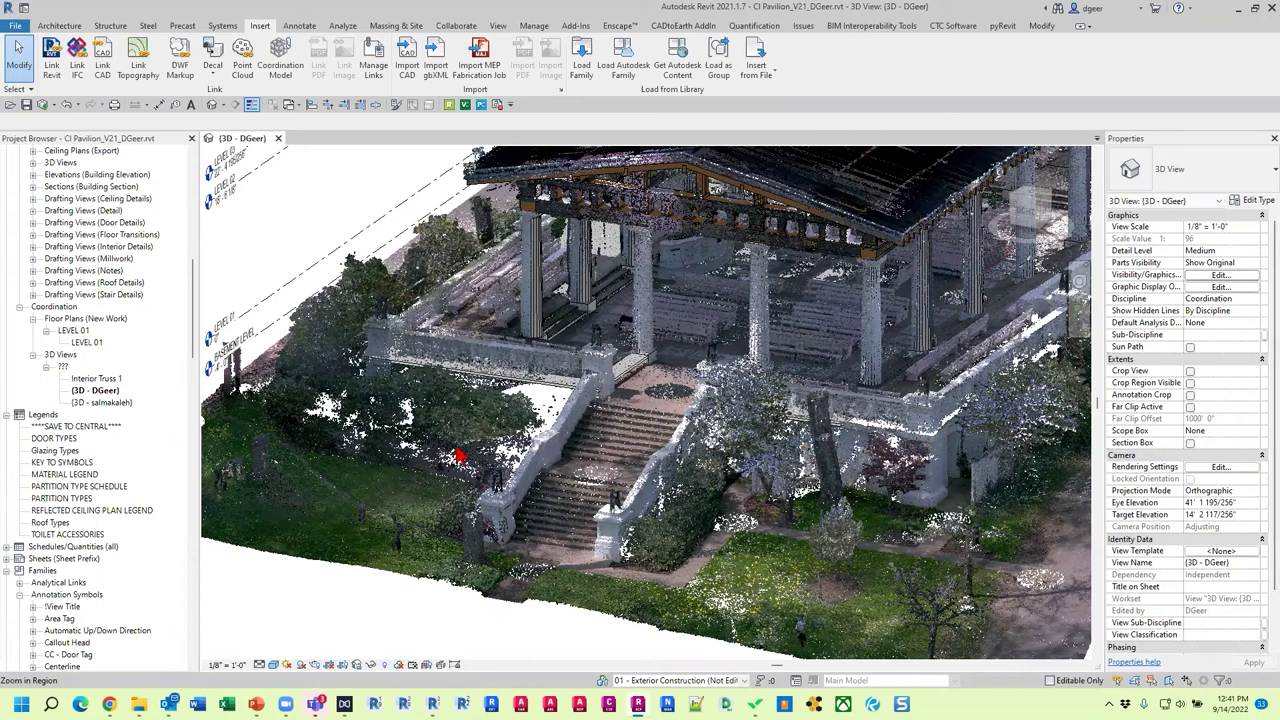
{"action": "key", "text": "v"}
{"action": "key", "text": "v"}
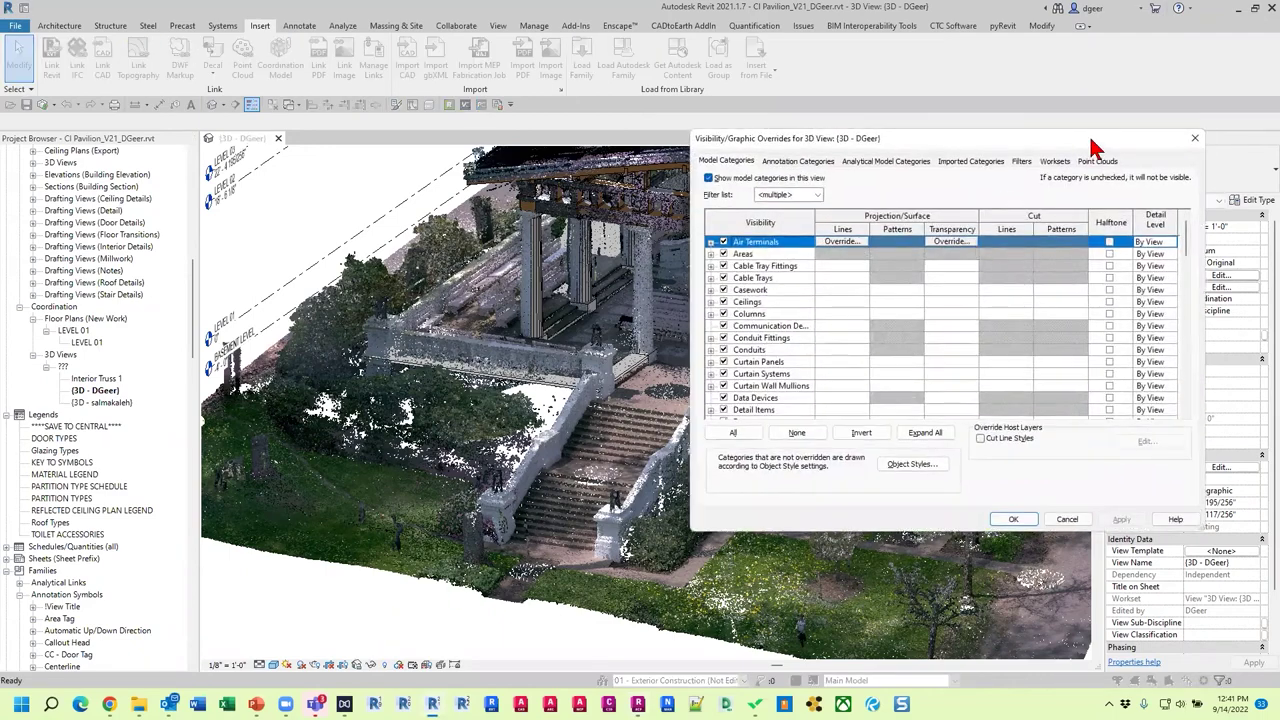
{"action": "left_click", "coordinate": [1084, 163]}
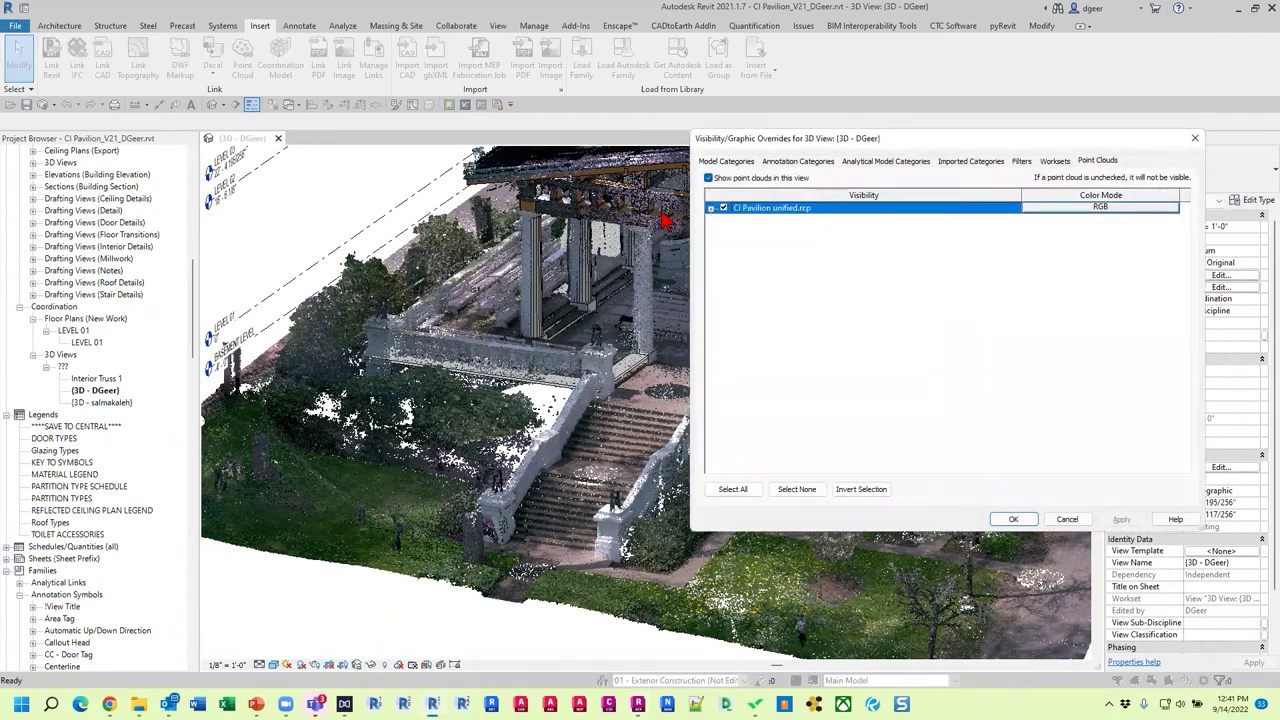
{"action": "left_click", "coordinate": [709, 180]}
{"action": "left_click", "coordinate": [1005, 520]}
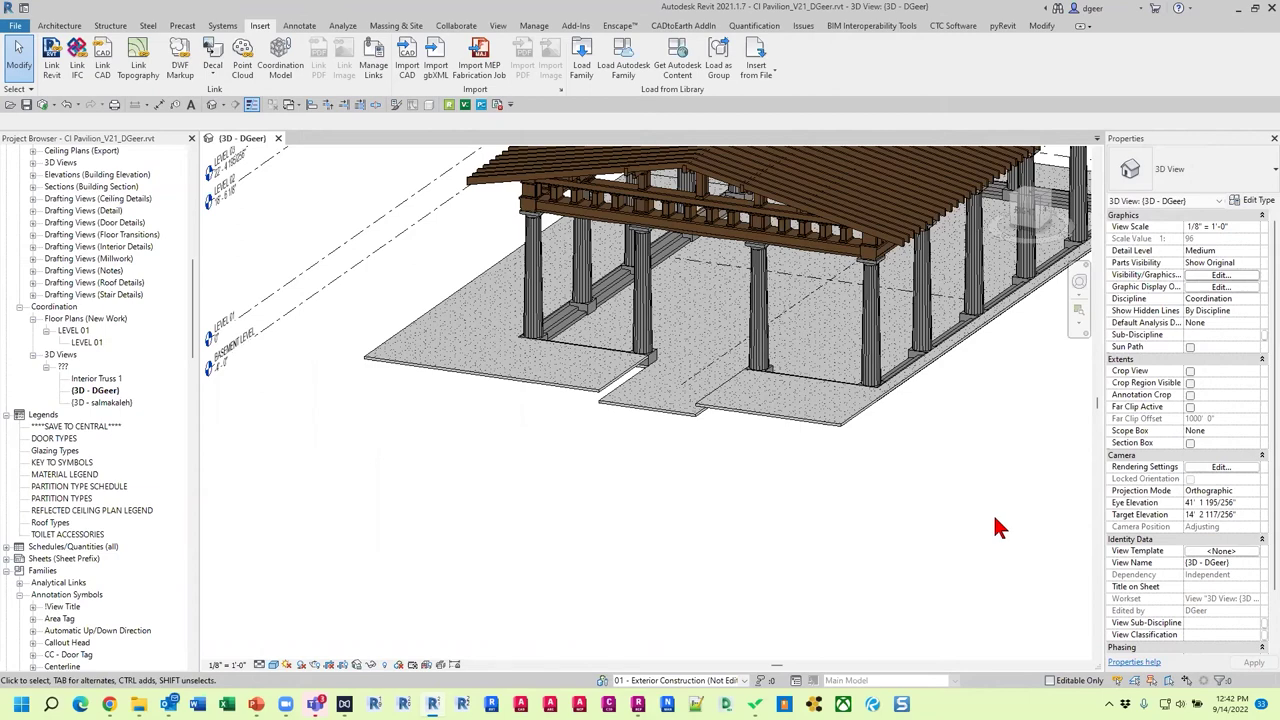
{"action": "middle_click_drag", "start_coordinate": [994, 523], "coordinate": [804, 603], "text": "shift"}
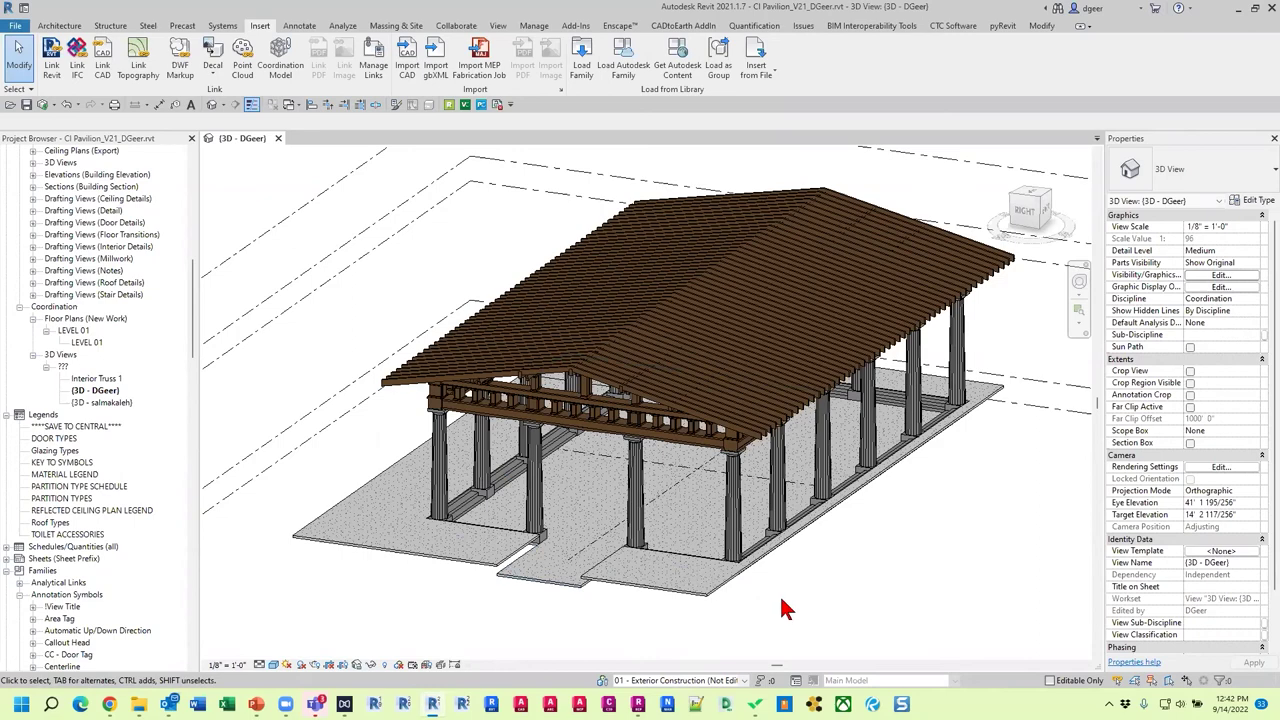
Step: Turn point cloud display back on in the 3D view's Visibility/Graphic Overrides and inspect the scan around the front stairs and base walls
{"action": "key", "text": "v"}
{"action": "key", "text": "v"}
{"action": "left_click", "coordinate": [1095, 163]}
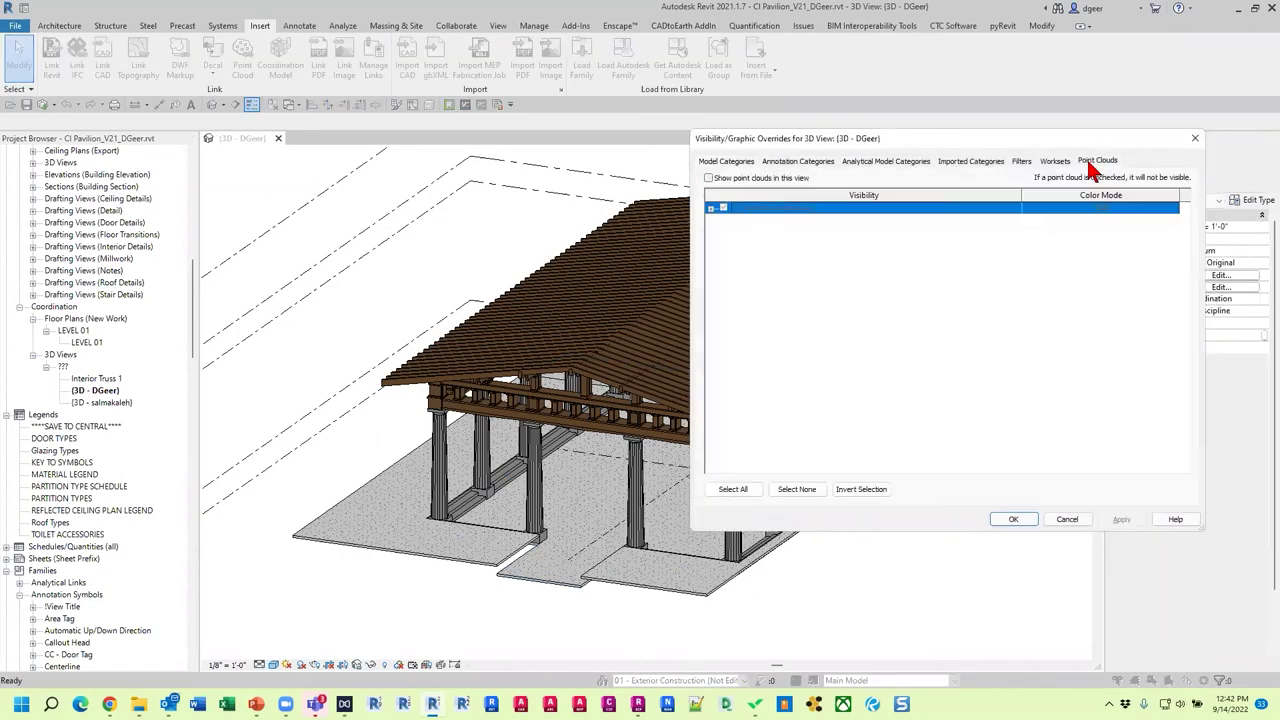
{"action": "left_click", "coordinate": [709, 178]}
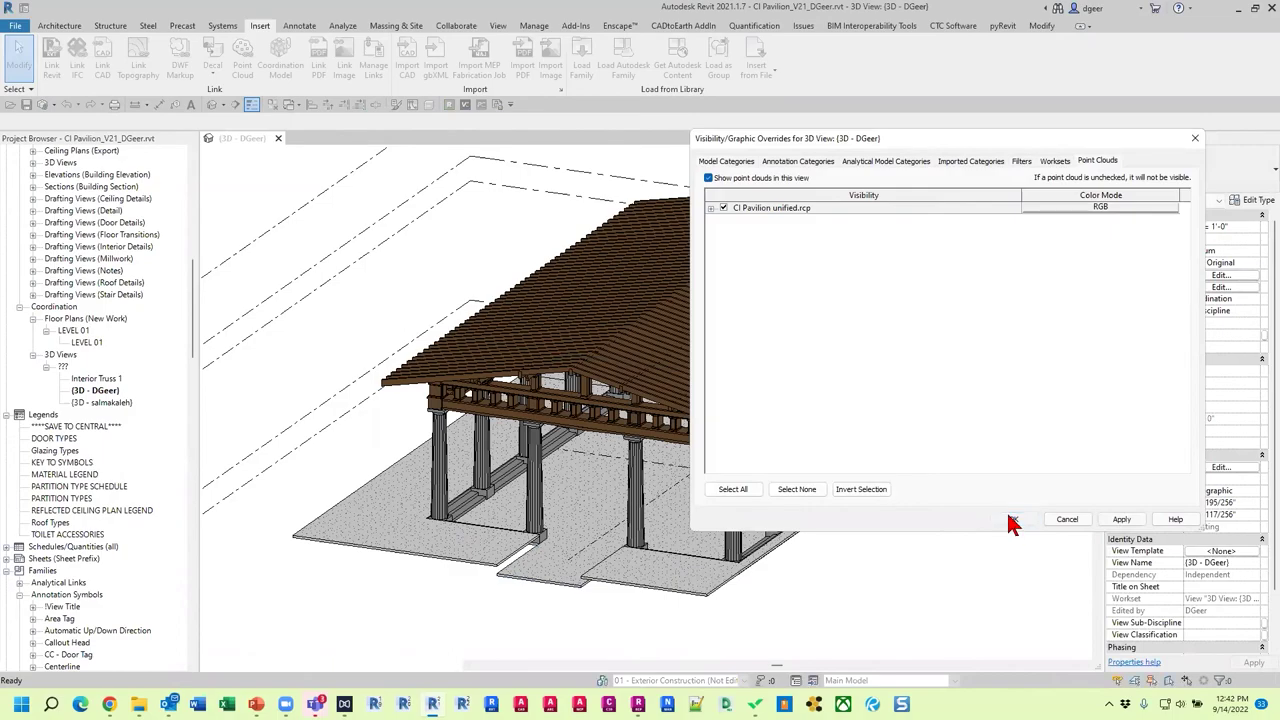
{"action": "left_click", "coordinate": [1013, 519]}
{"action": "scroll", "coordinate": [986, 420], "scroll_direction": "up", "scroll_amount": 5}
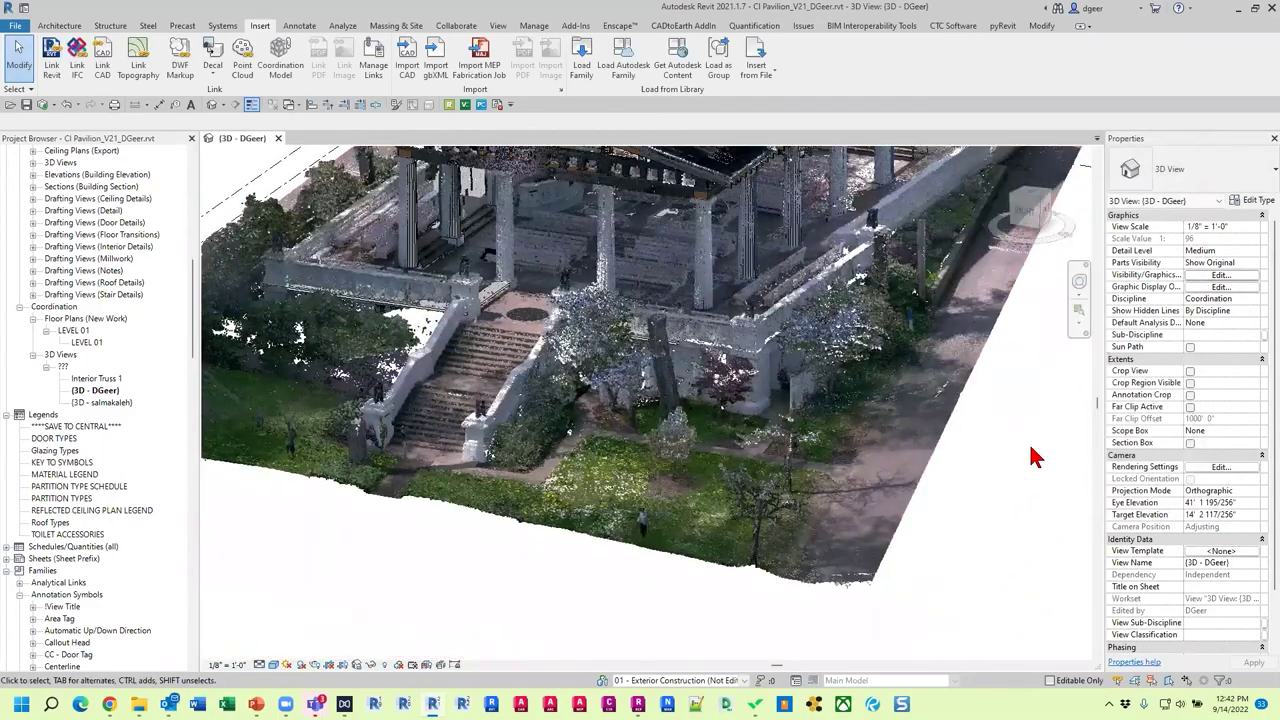
{"action": "scroll", "coordinate": [1031, 450], "scroll_direction": "up", "scroll_amount": 6}
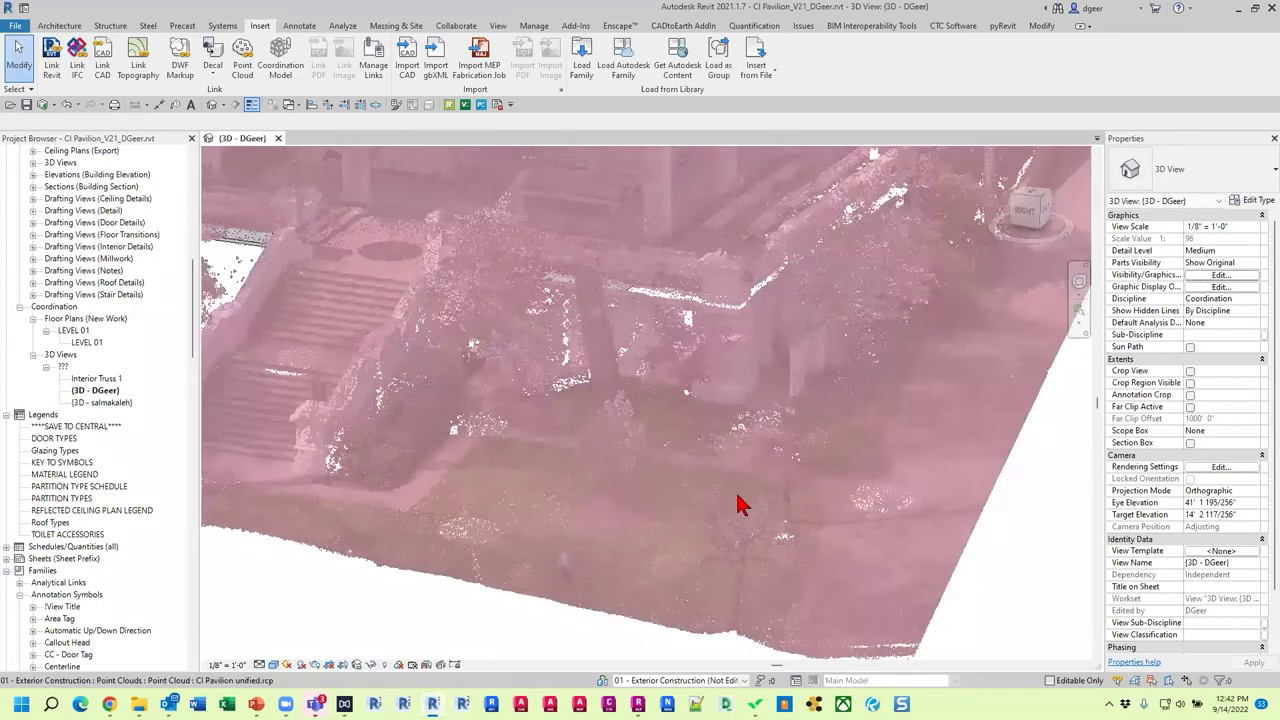
{"action": "middle_click_drag", "start_coordinate": [737, 503], "coordinate": [968, 543], "text": "shift"}
{"action": "scroll", "coordinate": [1020, 465], "scroll_direction": "down", "scroll_amount": 4}
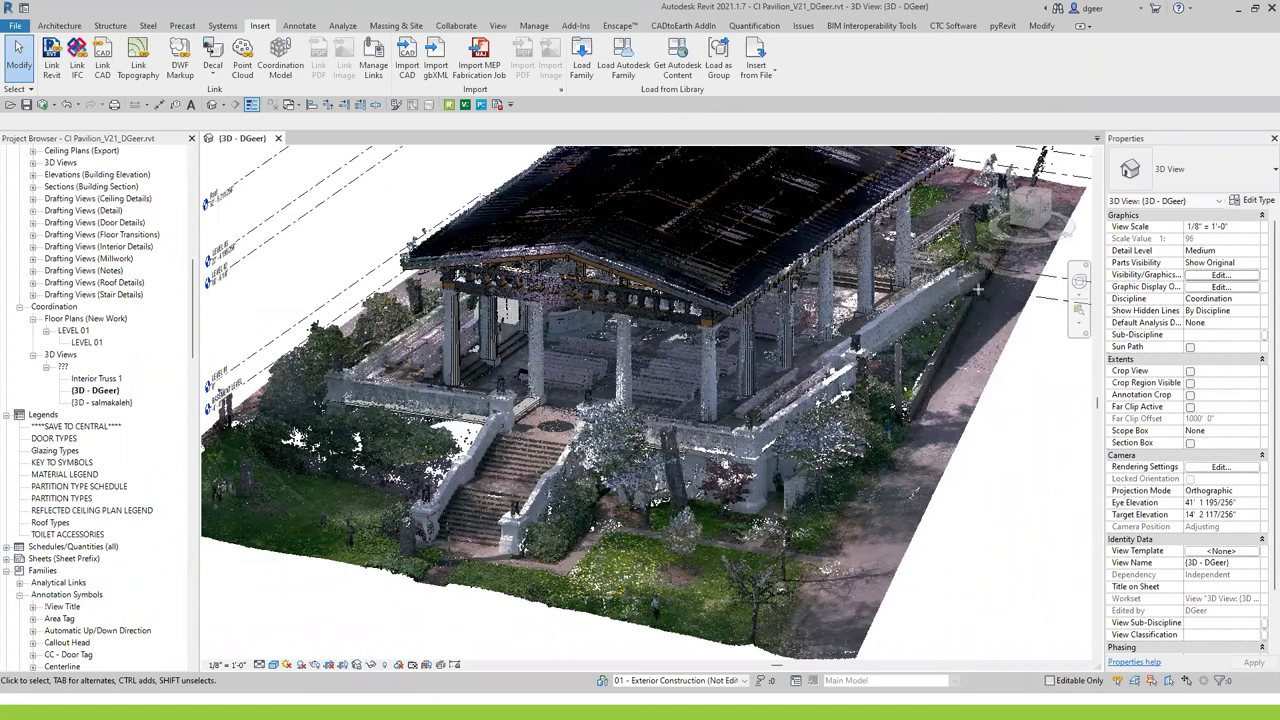
{"action": "left_click_drag", "start_coordinate": [621, 432], "coordinate": [758, 460]}
{"action": "mouse_move", "coordinate": [757, 459]}
{"action": "left_mouse_down"}
{"action": "mouse_move", "coordinate": [855, 390]}
{"action": "mouse_move", "coordinate": [856, 462]}
{"action": "mouse_move", "coordinate": [769, 517]}
{"action": "left_mouse_up"}
{"action": "mouse_move", "coordinate": [622, 434]}
{"action": "left_mouse_down"}
{"action": "mouse_move", "coordinate": [619, 497]}
{"action": "mouse_move", "coordinate": [770, 524]}
{"action": "left_mouse_up"}
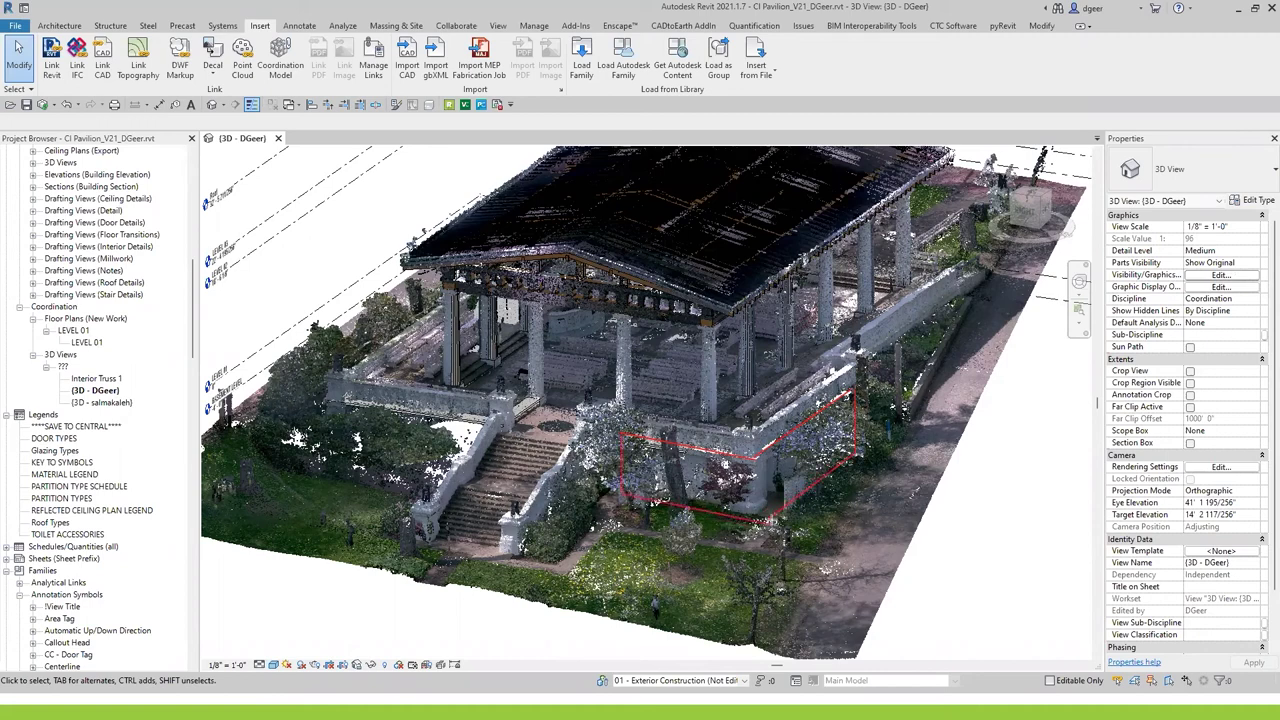